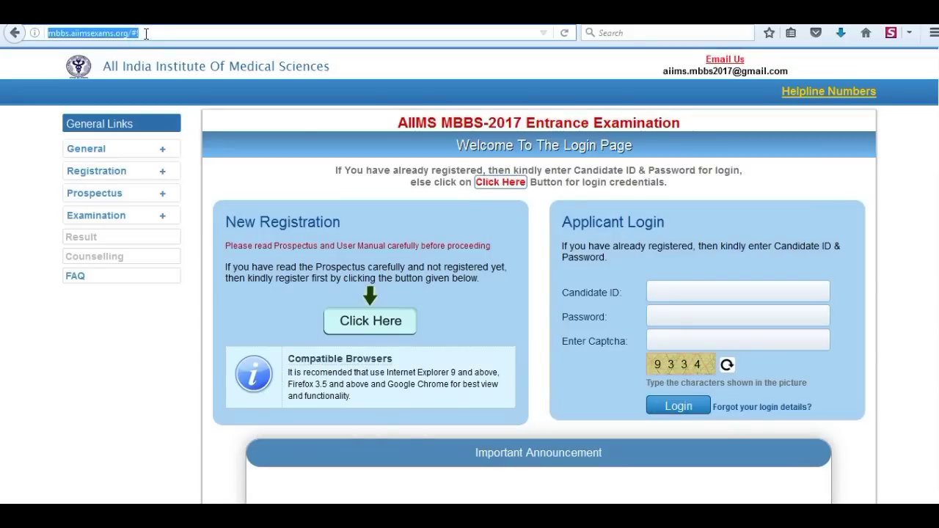
pyautogui.click(146, 34)
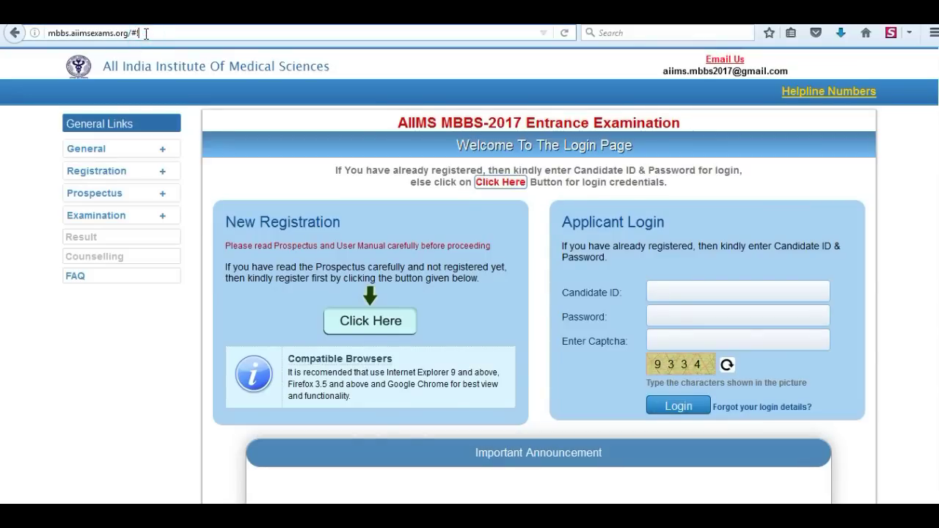
# Step: Start a new candidate registration and proceed past the document checklist
pyautogui.click(363, 324)
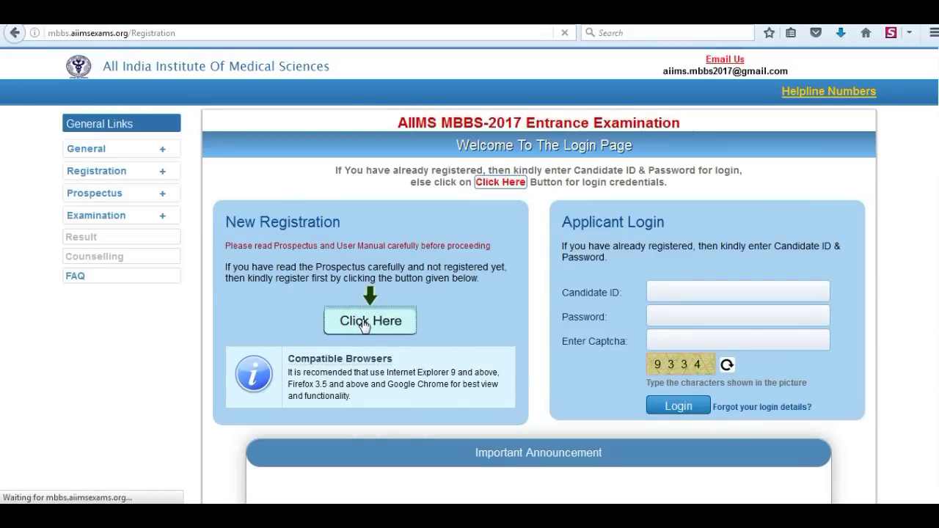
pyautogui.click(363, 323)
pyautogui.moveTo(218, 188); pyautogui.dragTo(349, 423)
pyautogui.click(348, 422)
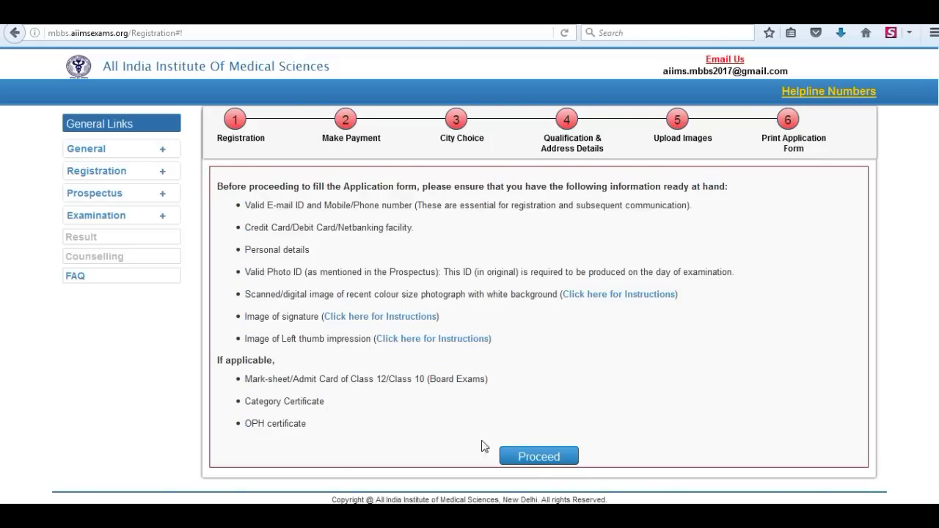
pyautogui.click(541, 455)
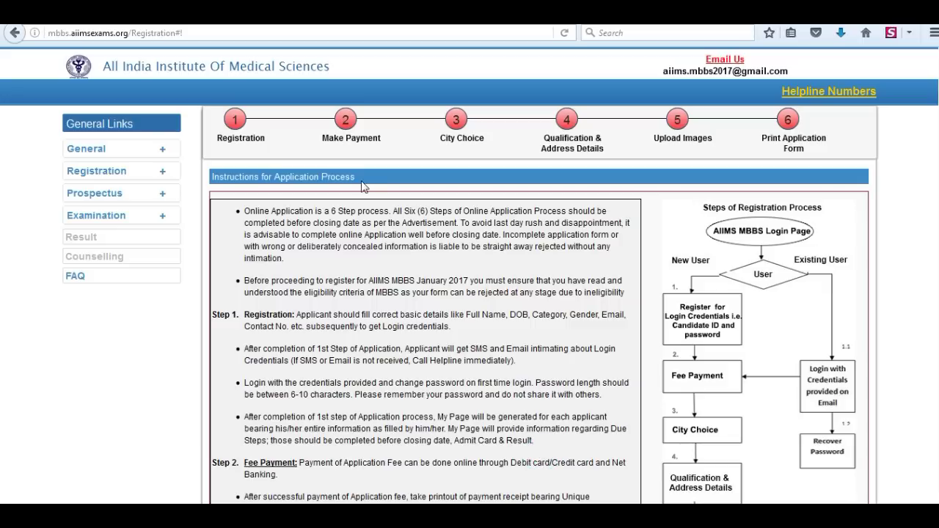
# Step: Read through the instructions and proceed to the registration form
pyautogui.moveTo(362, 184); pyautogui.dragTo(211, 180)
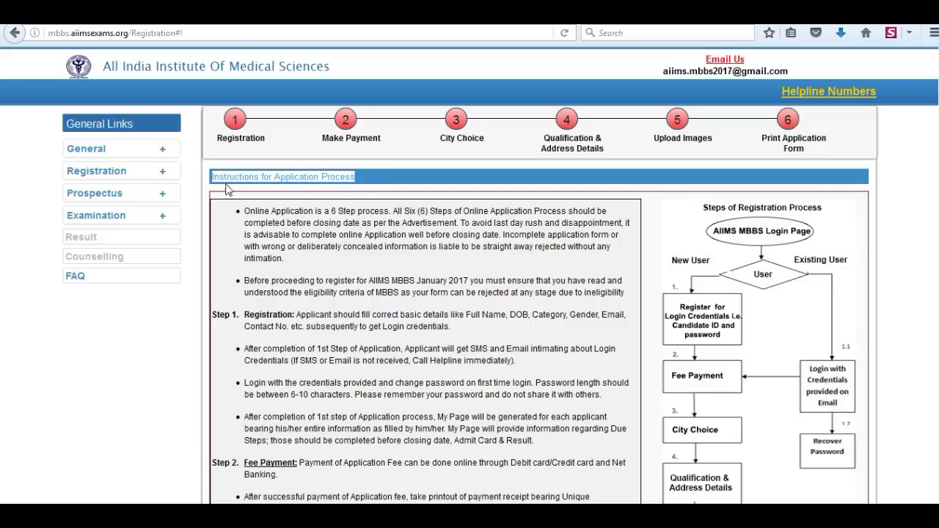
pyautogui.click(367, 184)
pyautogui.scroll(-5, 340, 281)
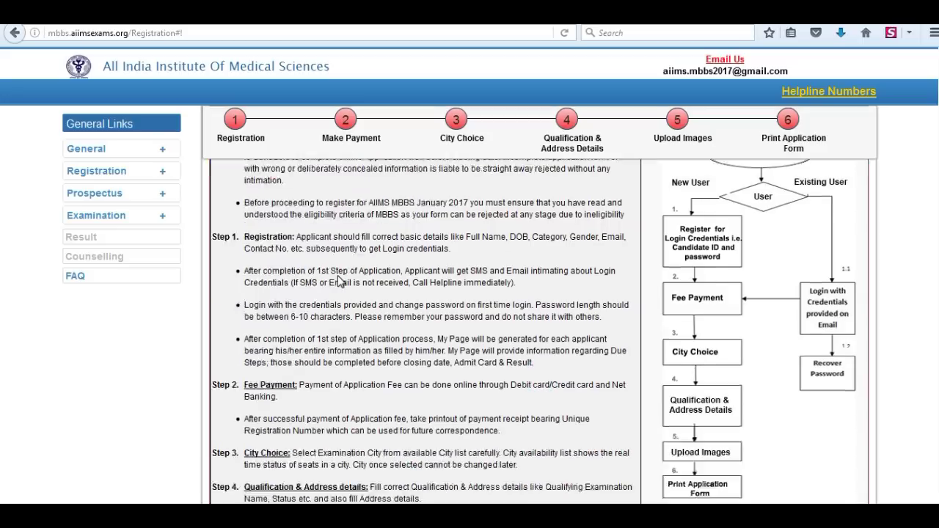
pyautogui.scroll(-2, 339, 282)
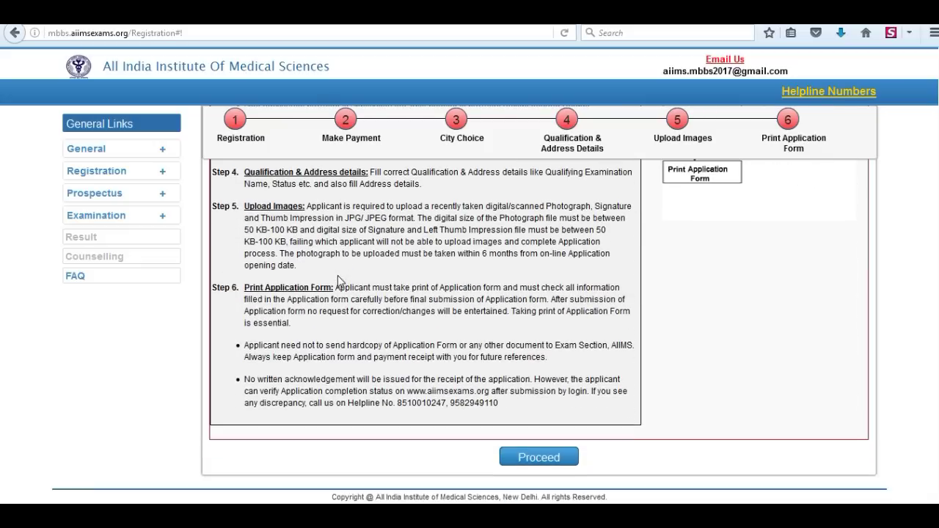
pyautogui.click(540, 460)
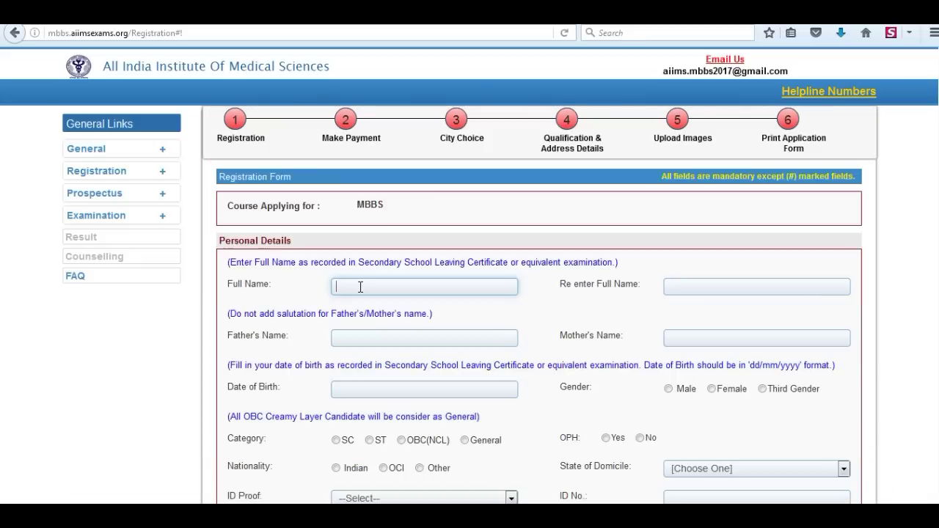
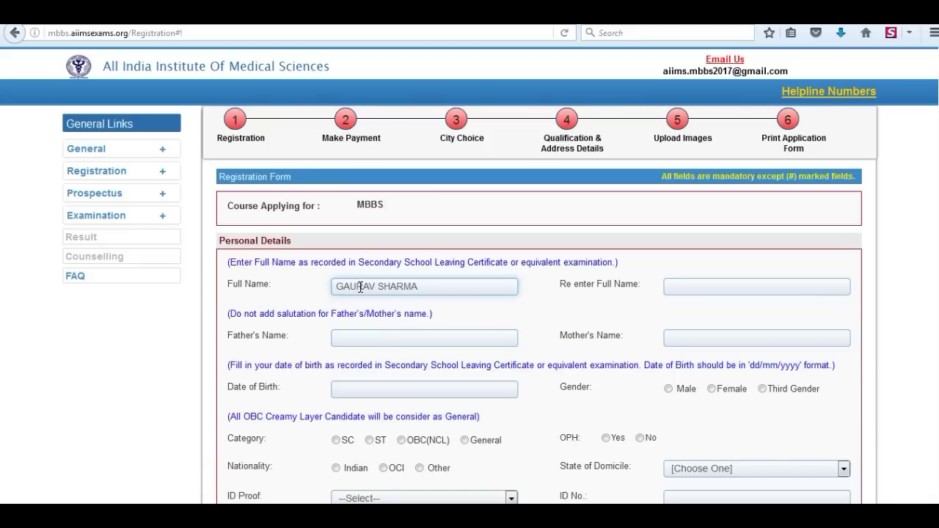
# Step: Enter the candidate's full name, its re-entry, and the father's and mother's names
pyautogui.press('Tab')
pyautogui.write('GAURa')
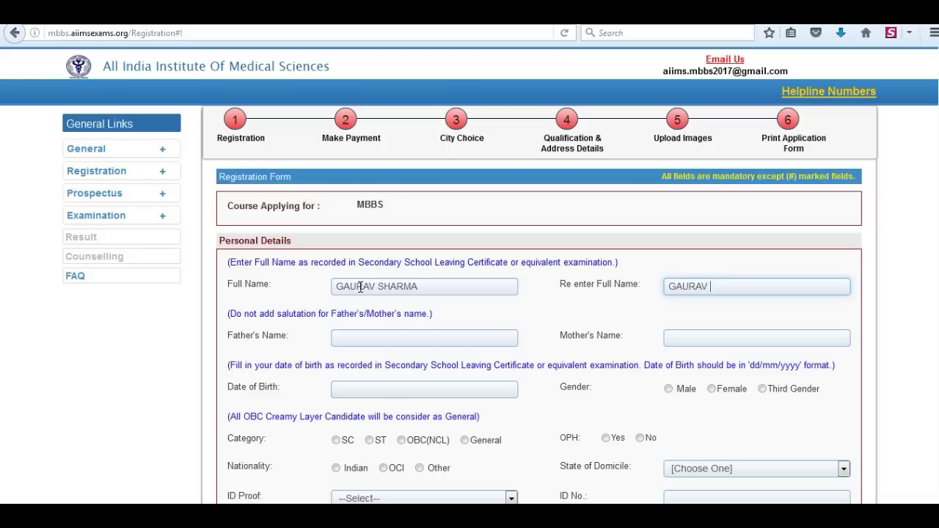
pyautogui.press('Tab')
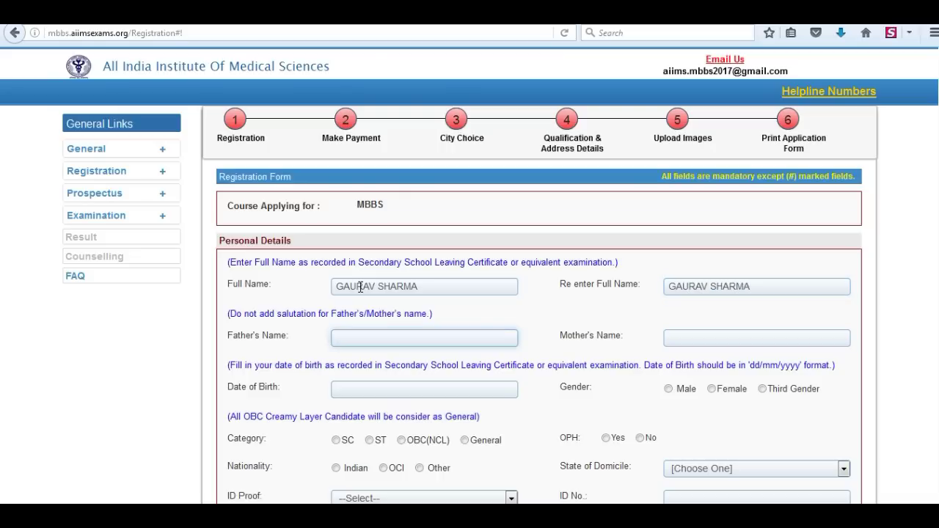
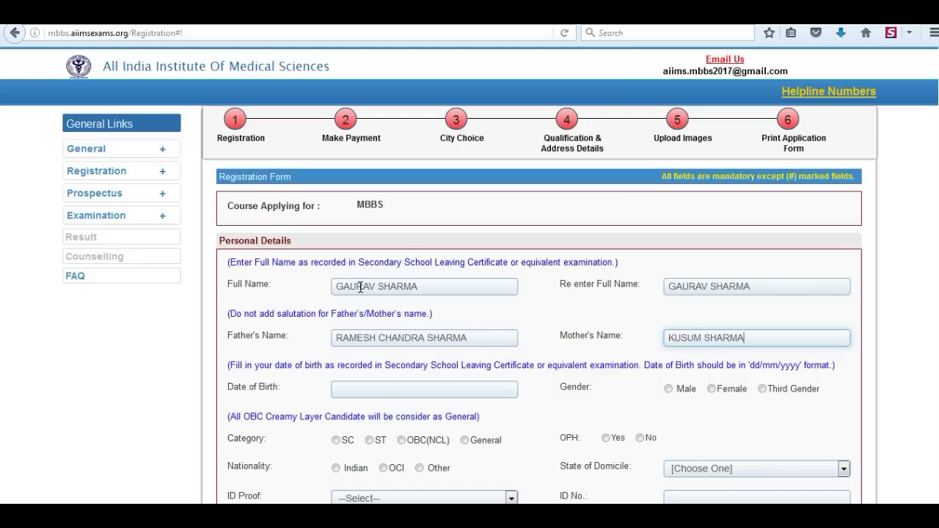
pyautogui.press('Tab')
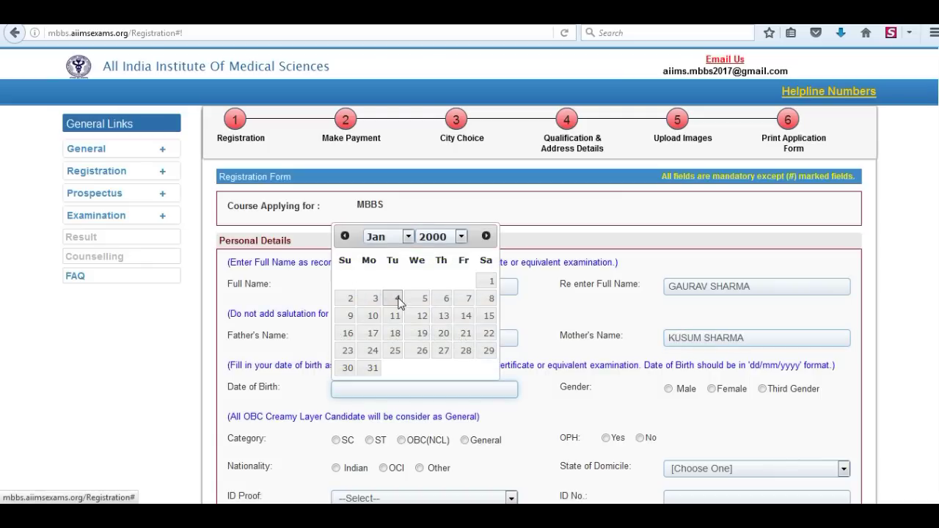
pyautogui.click(397, 299)
pyautogui.click(380, 389)
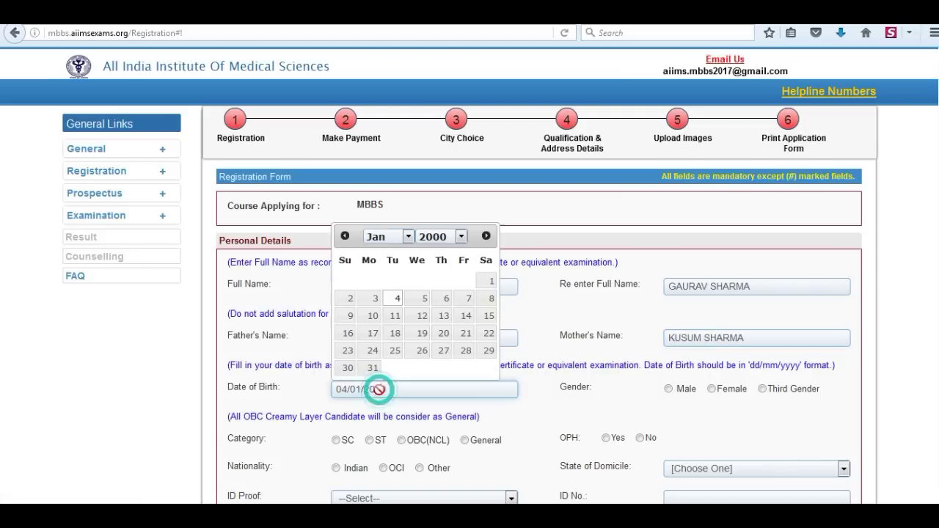
pyautogui.click(461, 236)
pyautogui.click(433, 458)
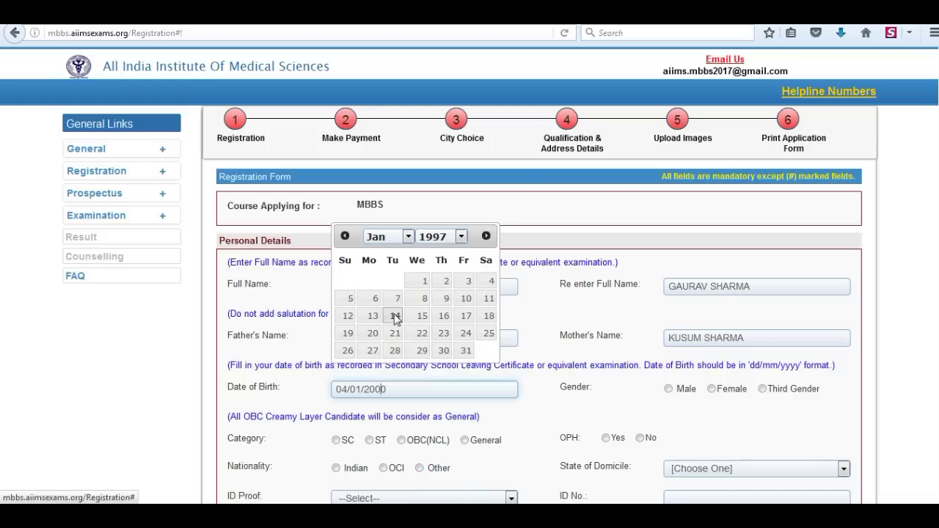
pyautogui.click(408, 236)
pyautogui.click(376, 312)
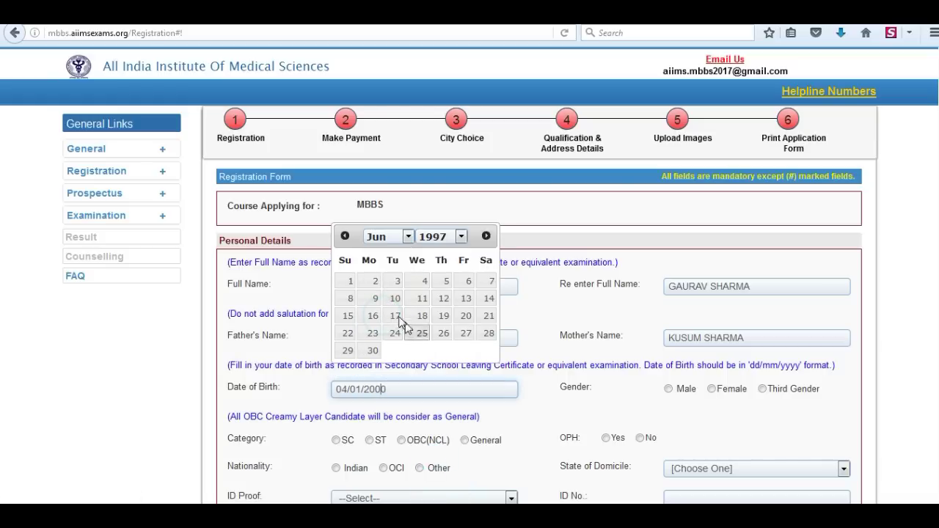
pyautogui.click(486, 300)
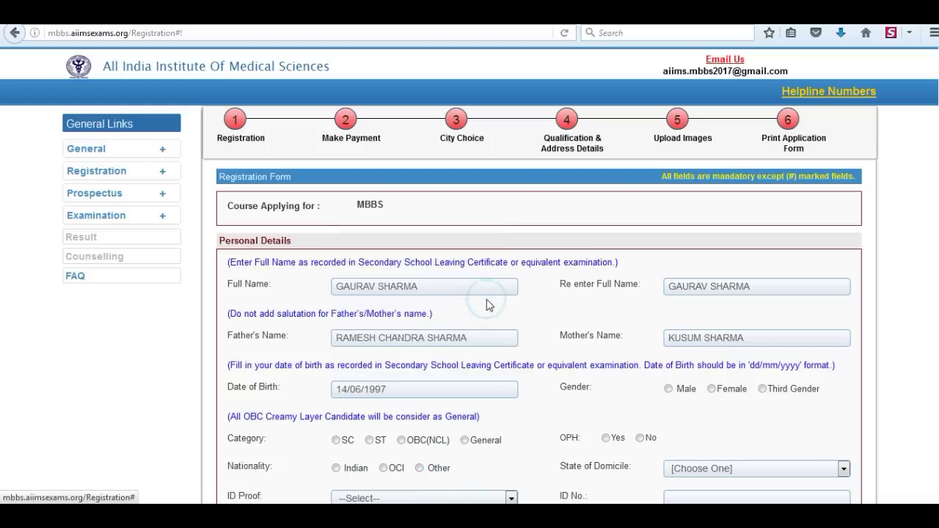
# Step: Mark gender Male, category General, OPH No and nationality Indian
pyautogui.click(668, 389)
pyautogui.scroll(-2, 339, 407)
pyautogui.click(464, 441)
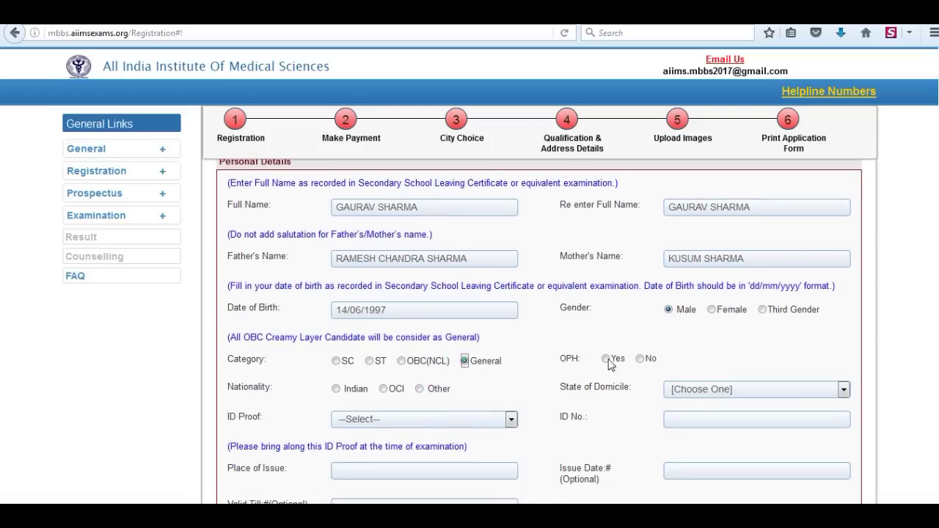
pyautogui.click(641, 359)
pyautogui.click(336, 389)
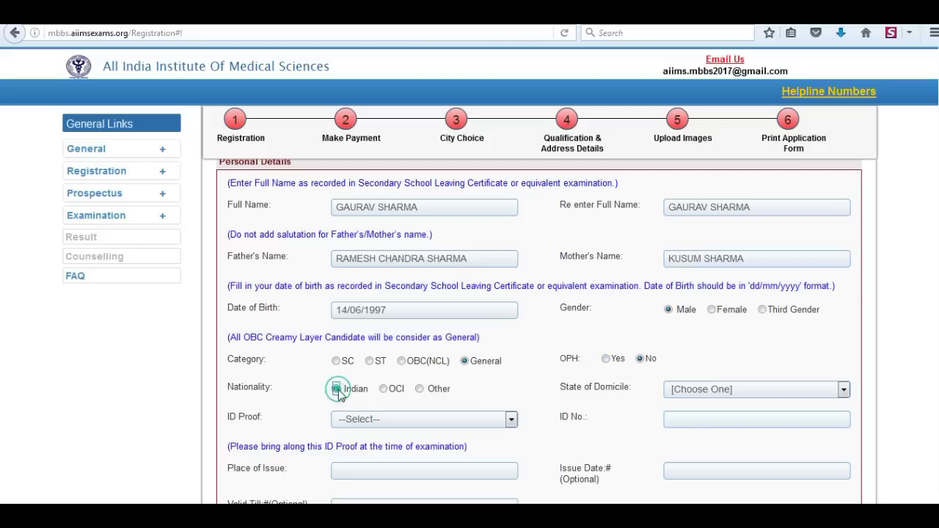
# Step: Choose Uttarakhand as domicile and Aadhar Card as ID proof, entering the ID number
pyautogui.click(786, 390)
pyautogui.scroll(-6, 838, 210)
pyautogui.click(719, 360)
pyautogui.scroll(-4, 419, 378)
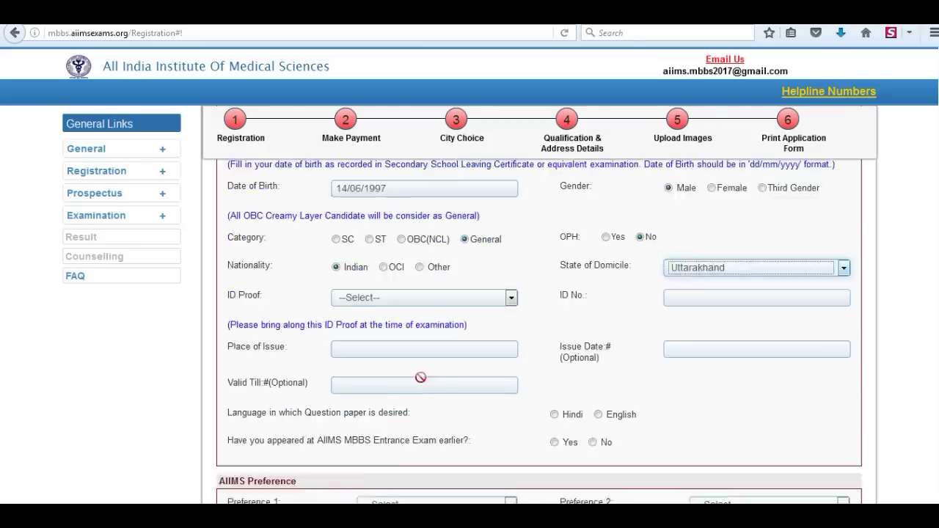
pyautogui.click(512, 261)
pyautogui.click(367, 315)
pyautogui.click(681, 261)
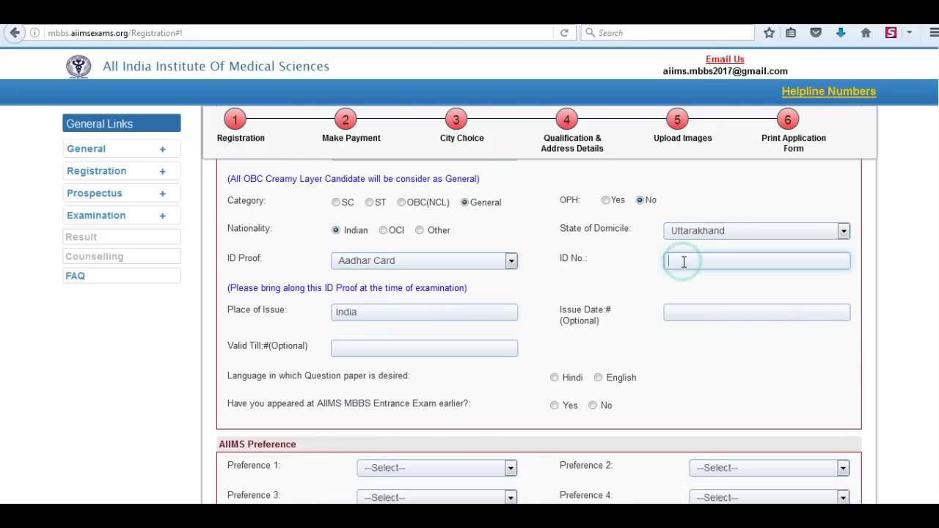
pyautogui.write('2')
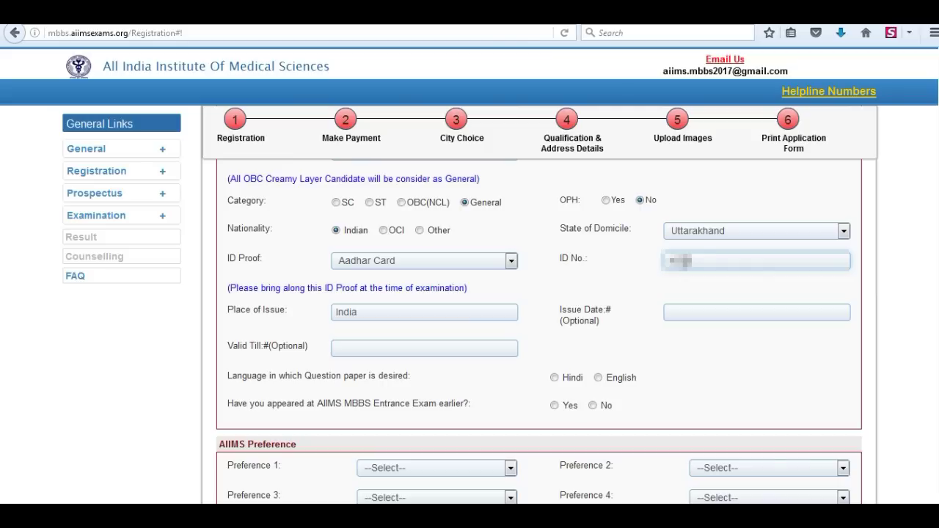
pyautogui.write('123412312')
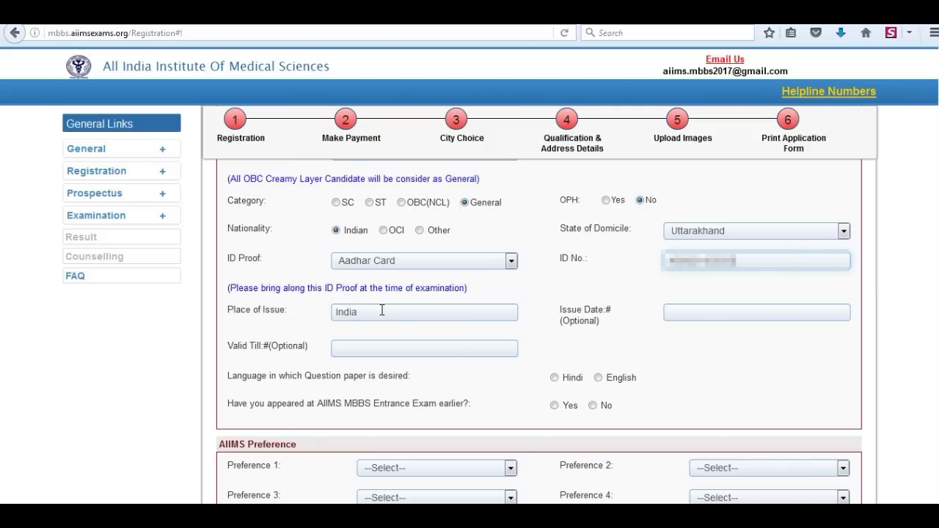
# Step: Choose an English question paper and answer No to a previous attempt
pyautogui.click(598, 378)
pyautogui.click(595, 406)
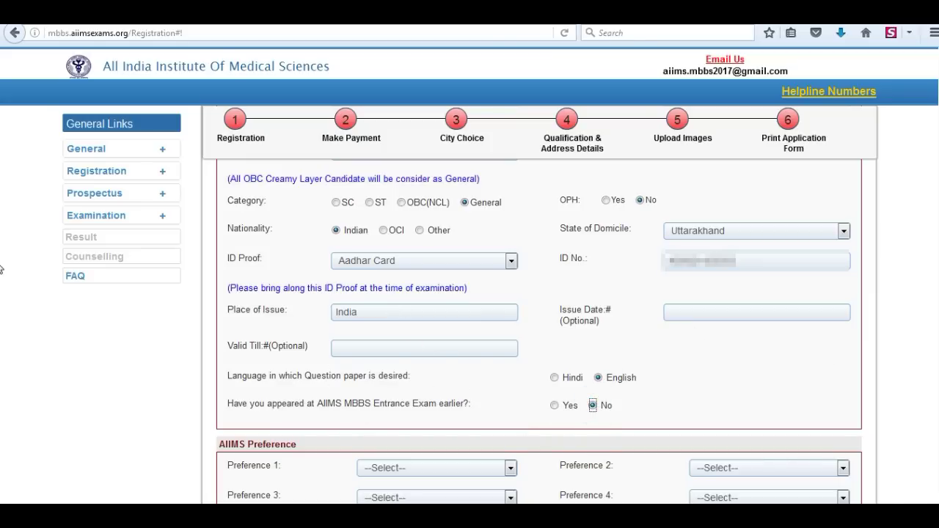
pyautogui.scroll(-4, 1, 381)
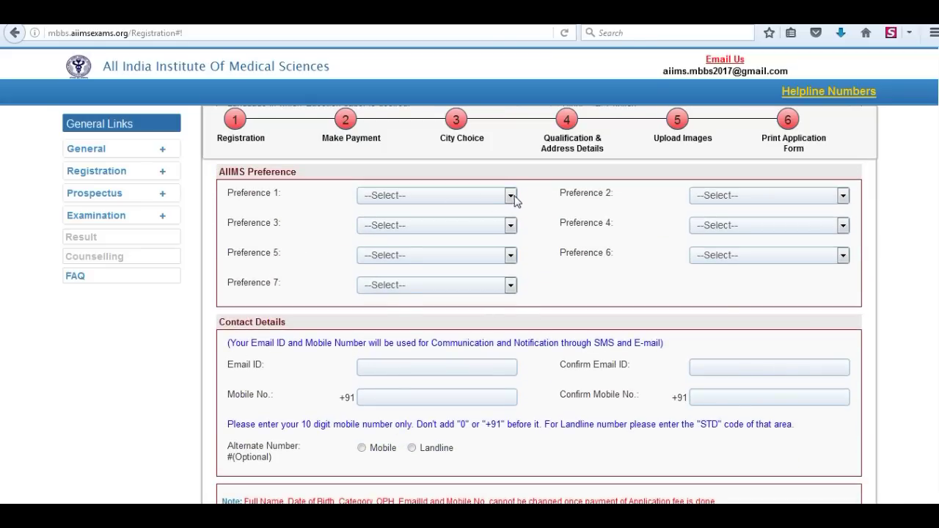
# Step: Set preferences 1, 3, 5 and 7 to AIIMS-Delhi, Bhubaneswar, Jodhpur and Bhopal
pyautogui.click(511, 197)
pyautogui.click(388, 224)
pyautogui.click(511, 226)
pyautogui.click(421, 267)
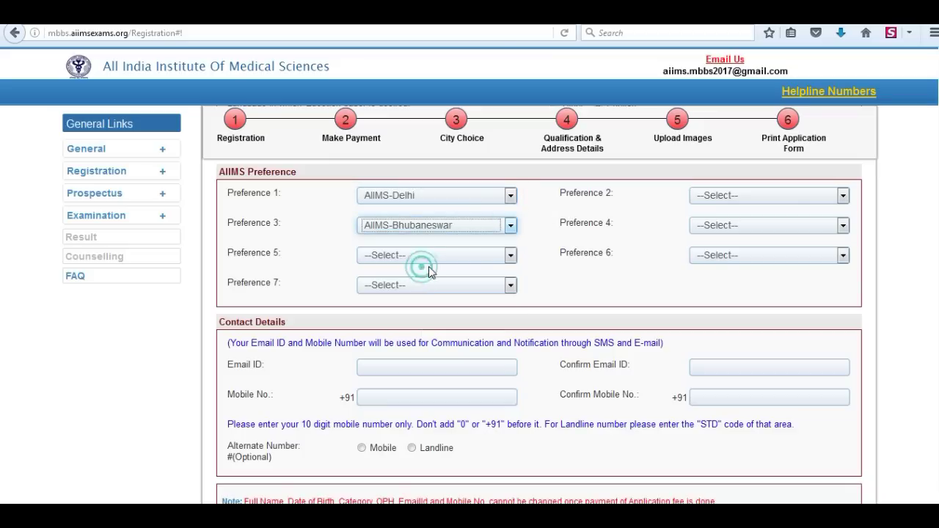
pyautogui.click(511, 255)
pyautogui.click(405, 310)
pyautogui.click(511, 285)
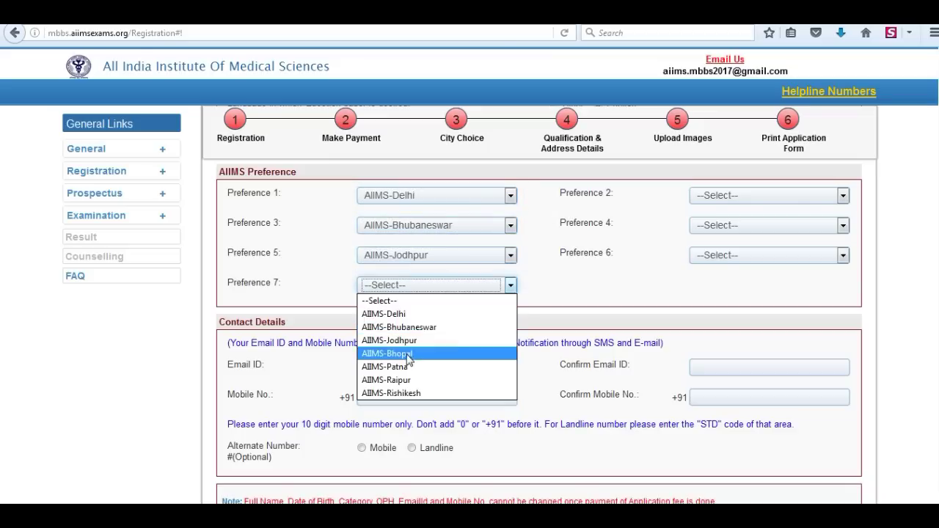
pyautogui.click(407, 352)
# Step: Set preferences 2, 4 and 6 to AIIMS-Patna, Raipur and Rishikesh
pyautogui.click(843, 195)
pyautogui.click(739, 276)
pyautogui.click(843, 225)
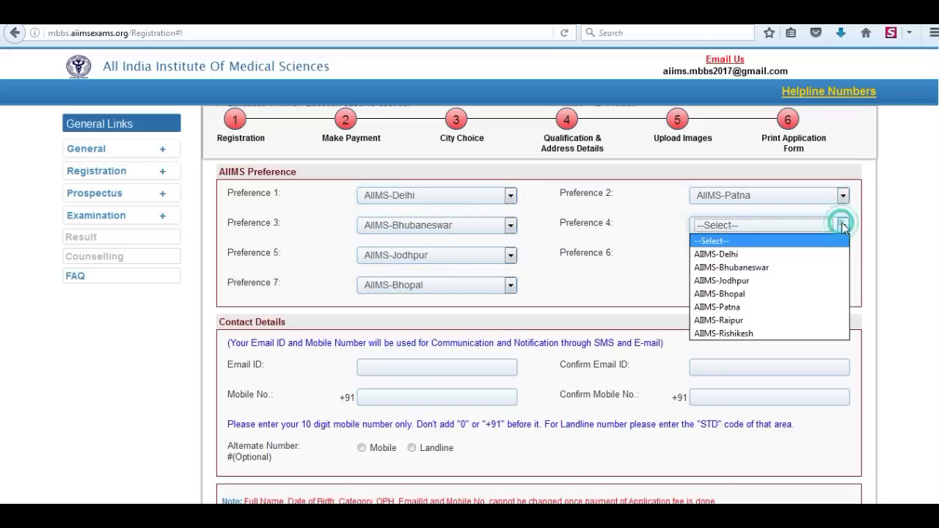
pyautogui.click(723, 320)
pyautogui.click(843, 255)
pyautogui.click(745, 364)
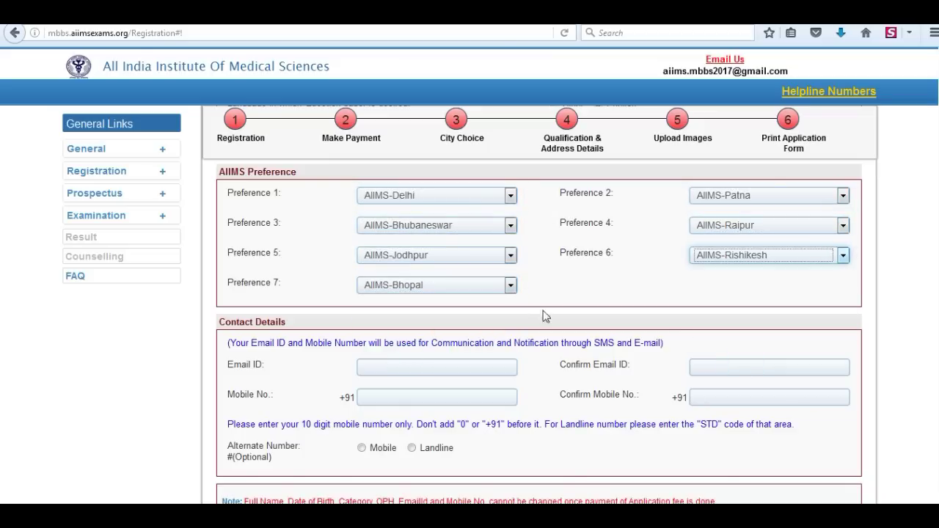
# Step: Enter the e-mail address and confirm it in the second field
pyautogui.scroll(-3, 884, 275)
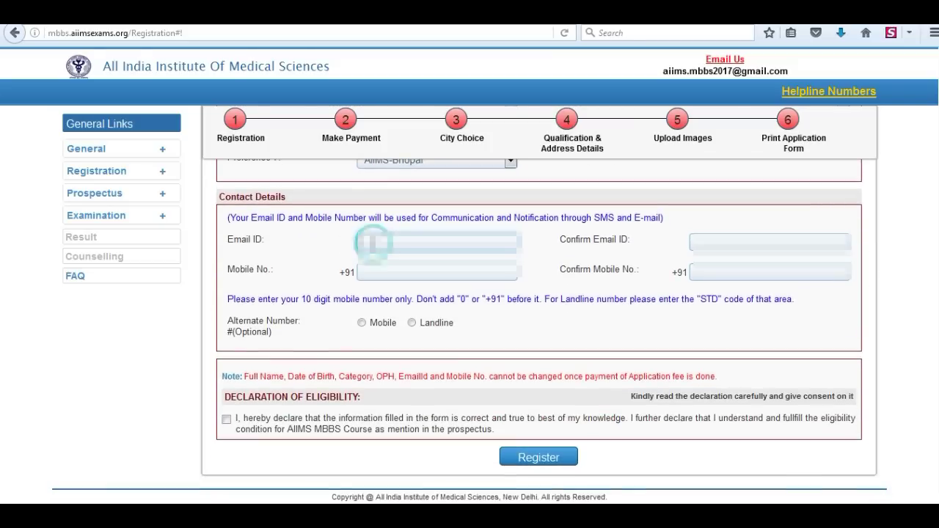
pyautogui.click(375, 242)
pyautogui.write('abc')
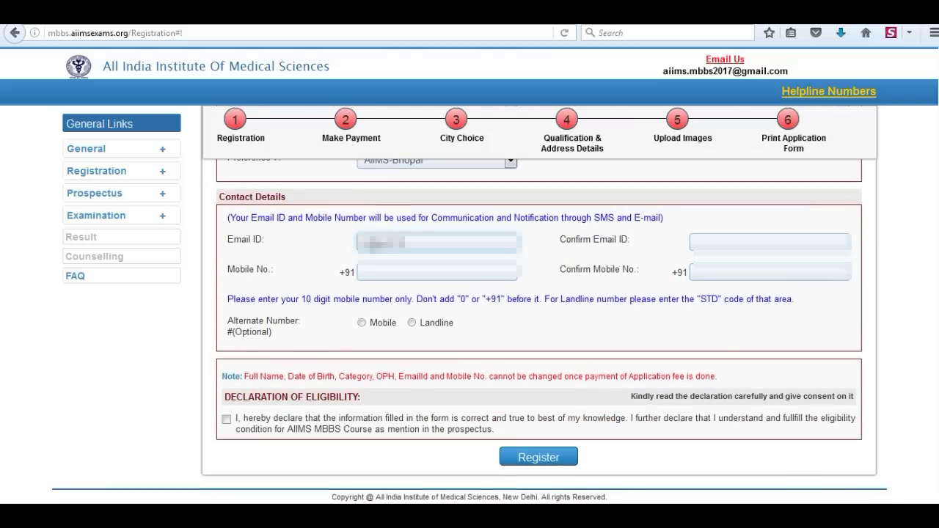
pyautogui.write('@gmail')
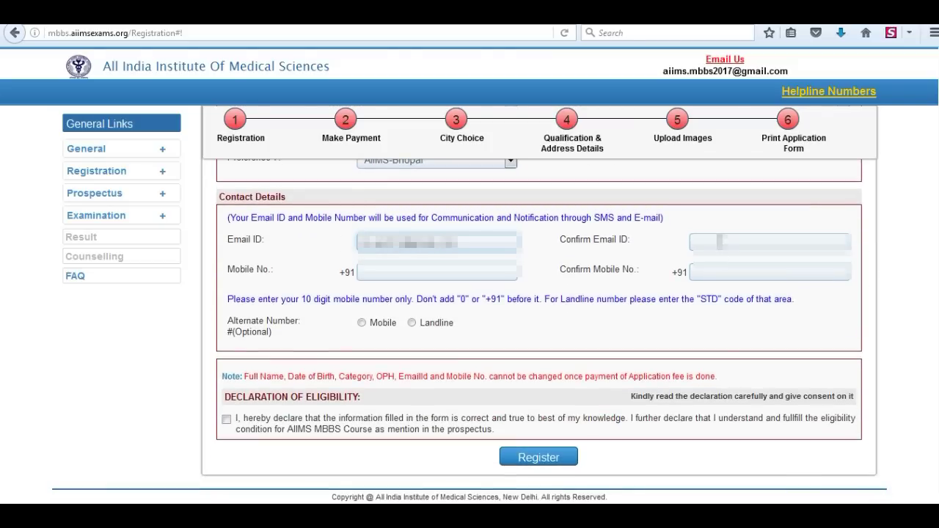
pyautogui.click(722, 242)
pyautogui.write('abc@gmail')
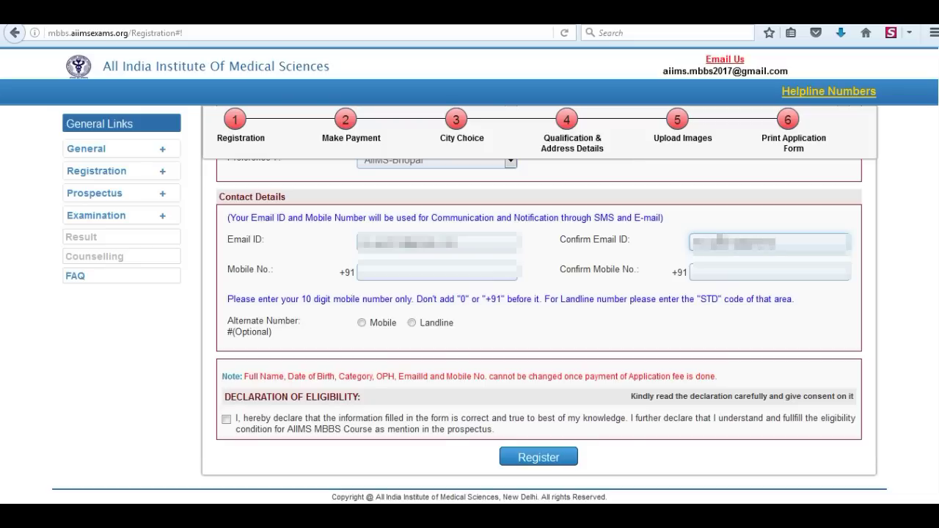
pyautogui.write('.com')
# Step: Enter and confirm the mobile number, then accept the eligibility declaration
pyautogui.click(420, 273)
pyautogui.write('9876')
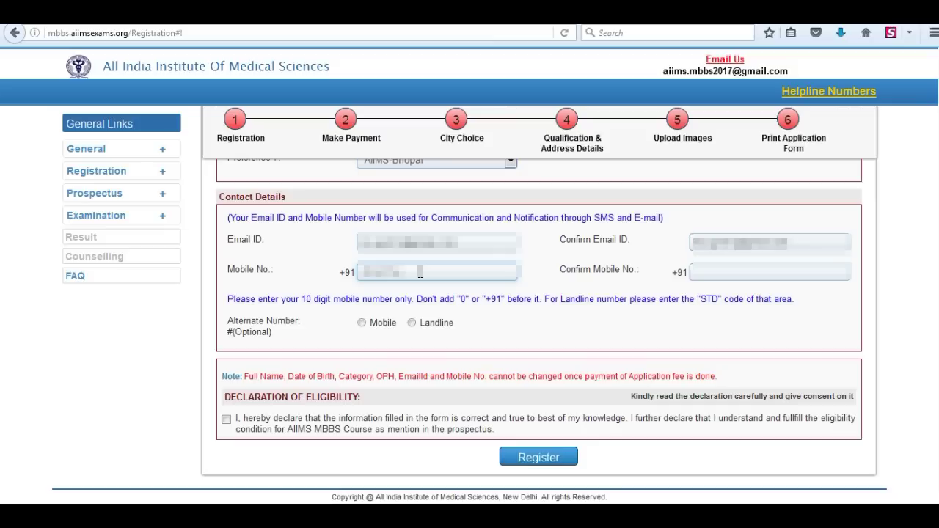
pyautogui.write('0')
pyautogui.click(732, 273)
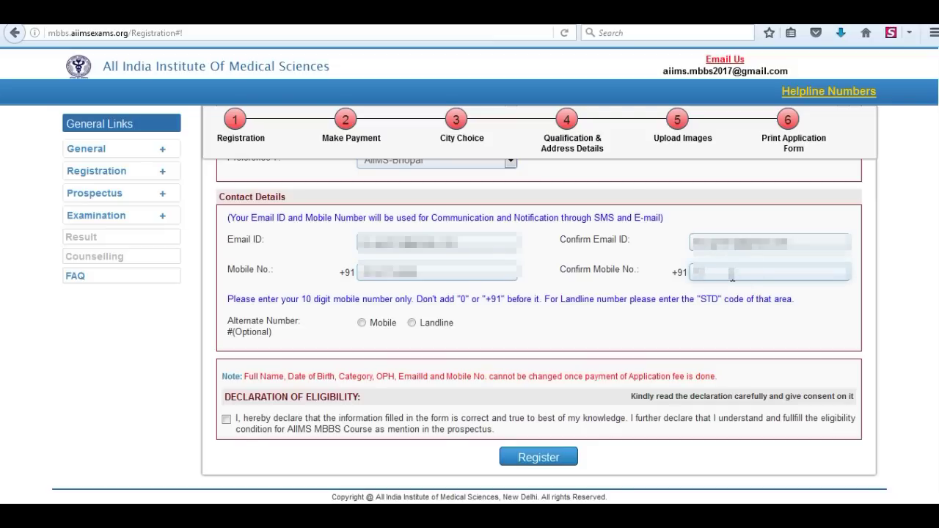
pyautogui.write('9876043210')
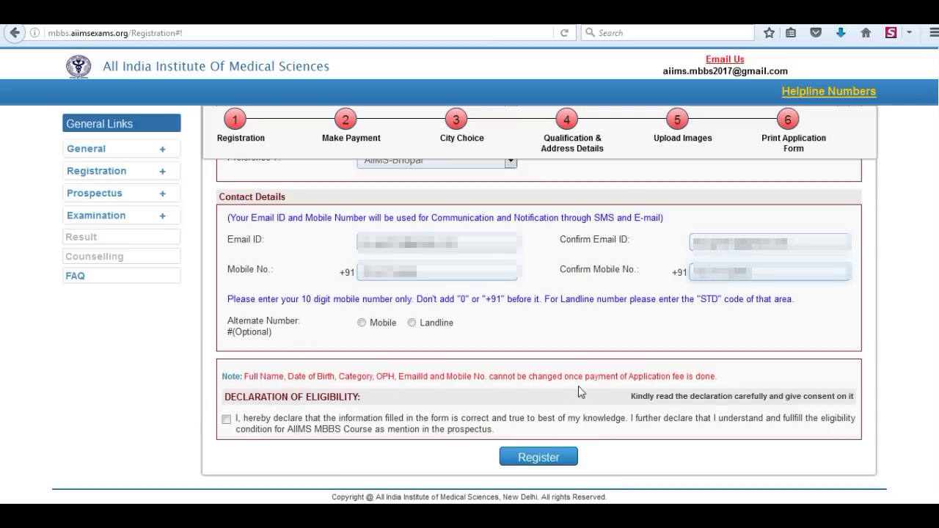
pyautogui.moveTo(720, 385); pyautogui.dragTo(235, 376)
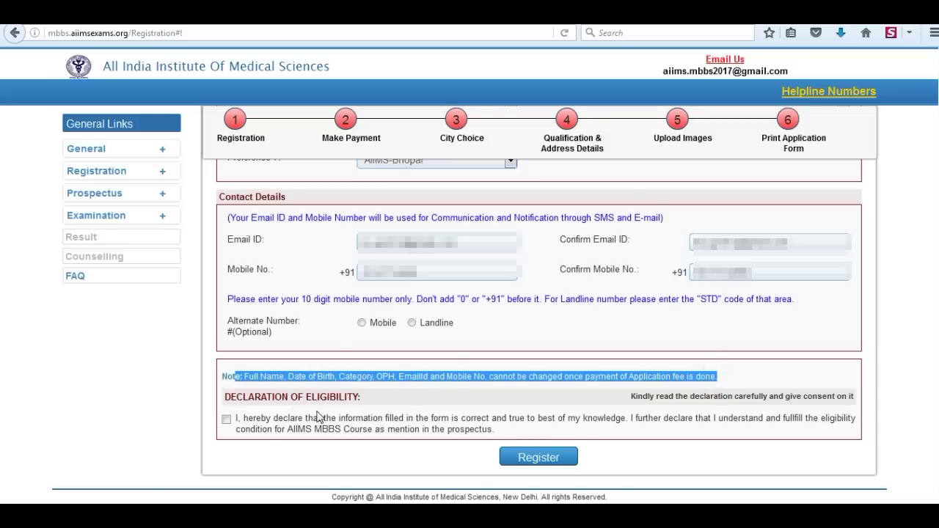
pyautogui.click(226, 419)
# Step: Submit the registration, copy the new candidate ID and dismiss the confirmation message
pyautogui.click(540, 458)
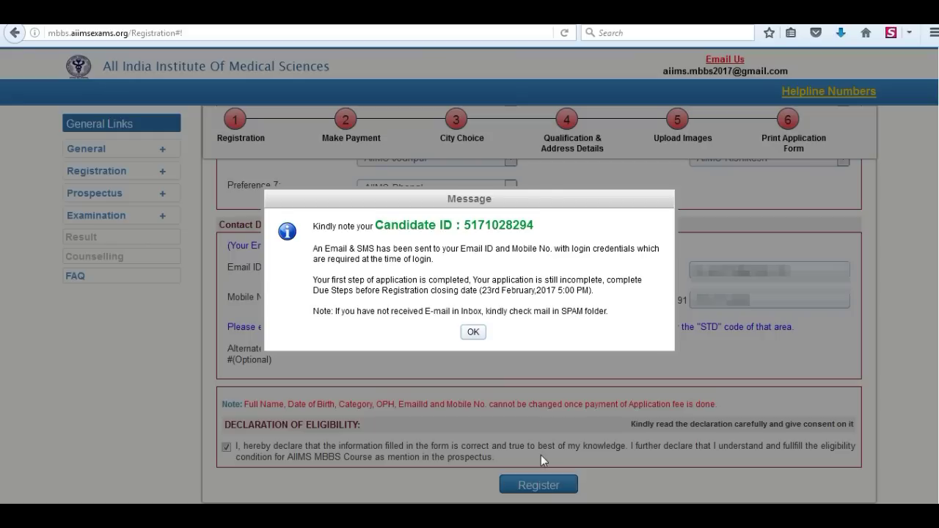
pyautogui.moveTo(535, 225); pyautogui.dragTo(377, 226)
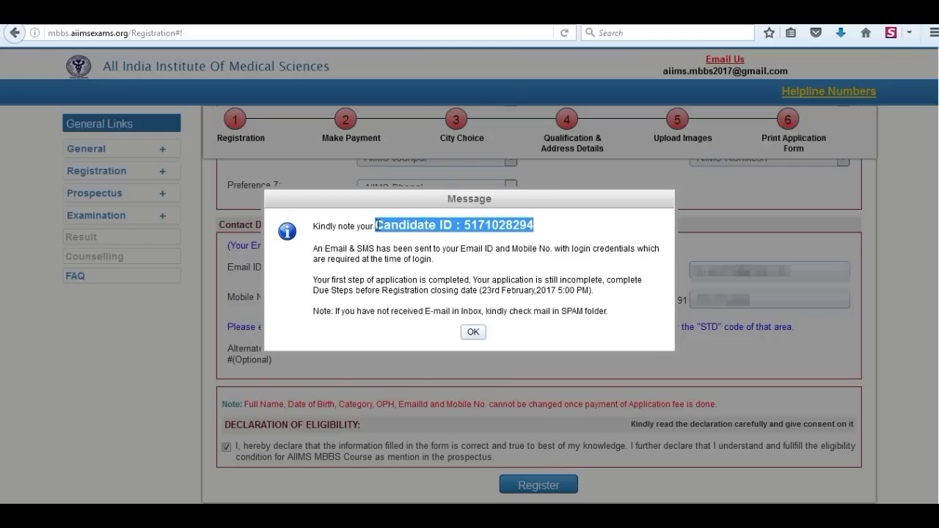
pyautogui.click(561, 234)
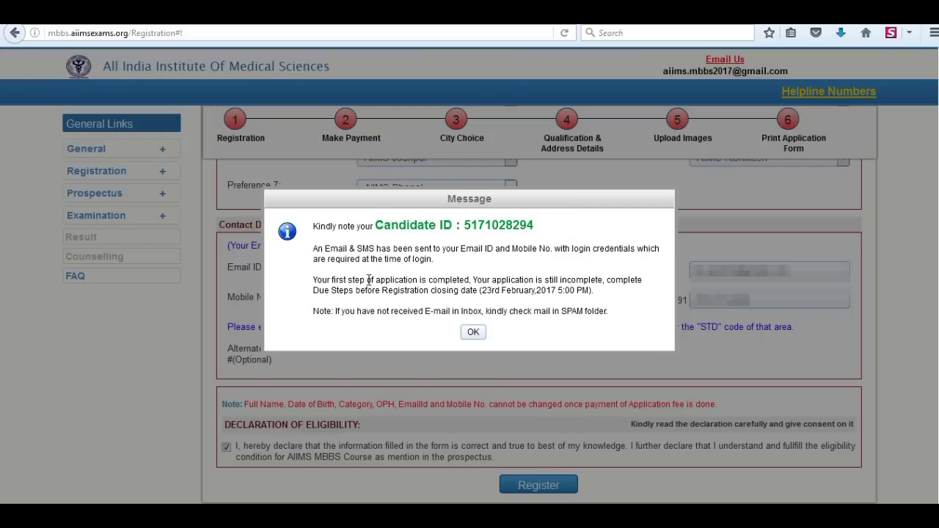
pyautogui.moveTo(314, 250); pyautogui.dragTo(620, 315)
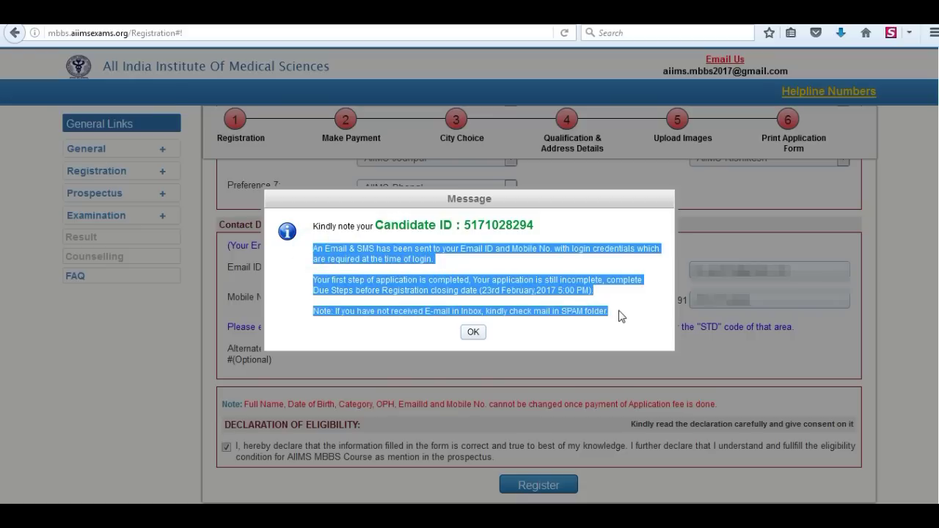
pyautogui.click(476, 334)
# Step: Log in with the pasted candidate ID, password and captcha, then proceed to fee payment
pyautogui.hotkey('ctrl', 'v')
pyautogui.click(661, 318)
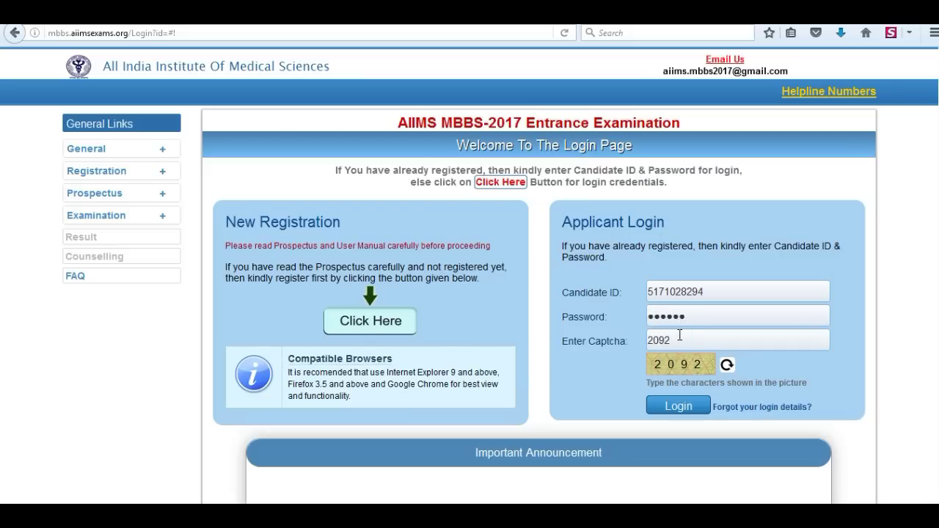
pyautogui.click(679, 405)
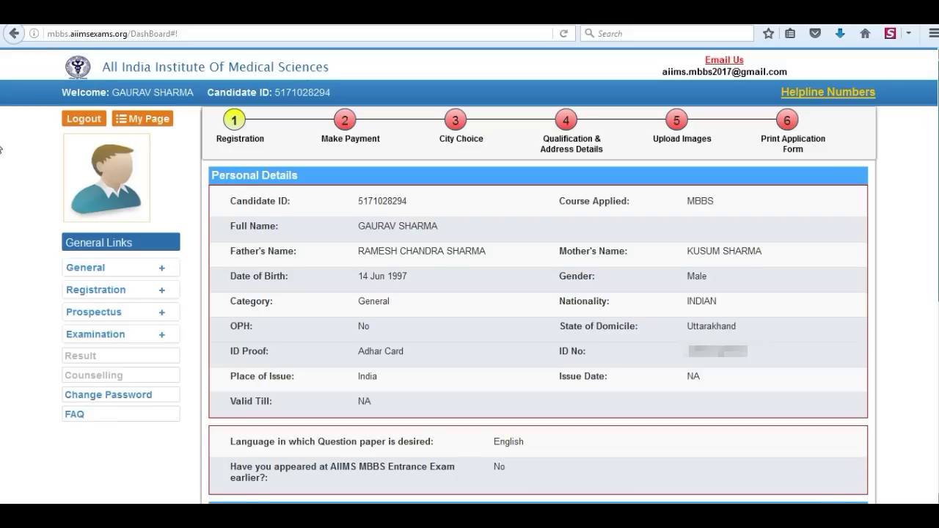
pyautogui.scroll(-5, 2, 448)
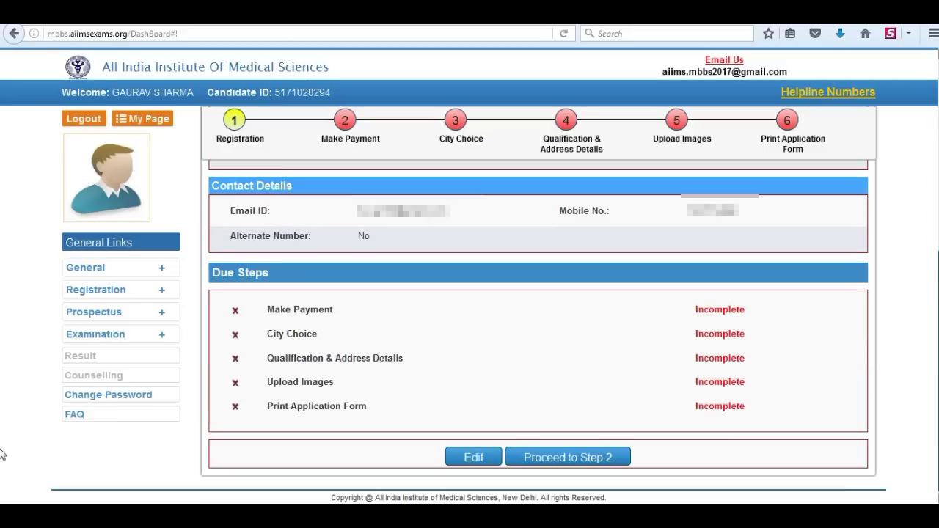
pyautogui.click(573, 461)
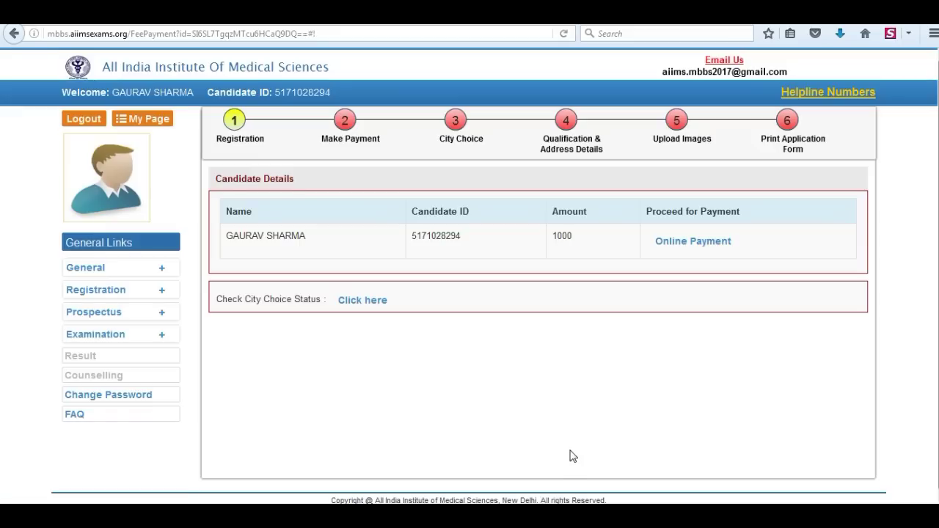
# Step: Start online payment with another bank's debit card and confirm the payment details
pyautogui.click(698, 242)
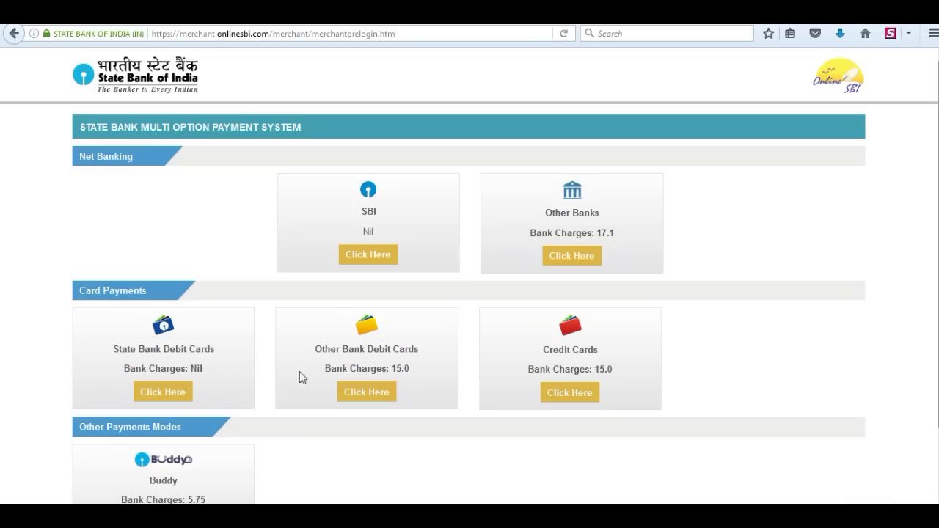
pyautogui.click(367, 397)
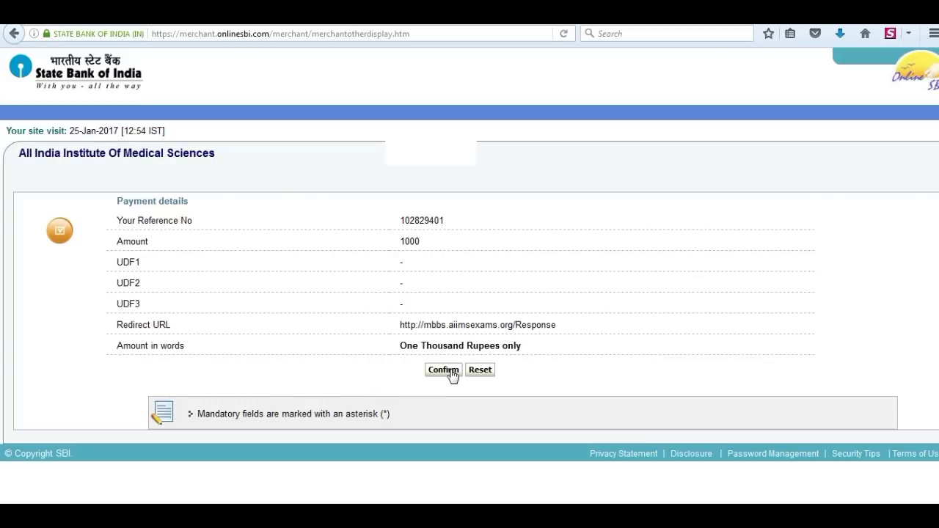
pyautogui.click(448, 371)
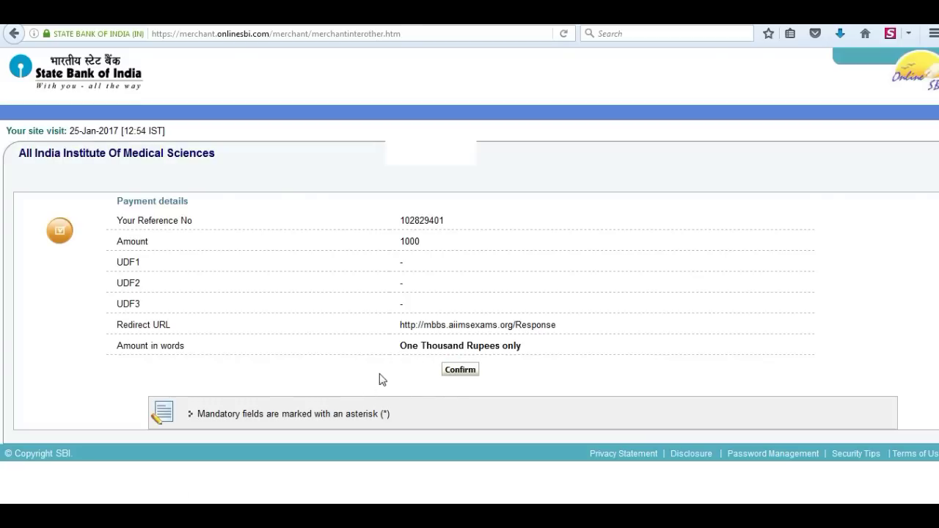
pyautogui.click(459, 375)
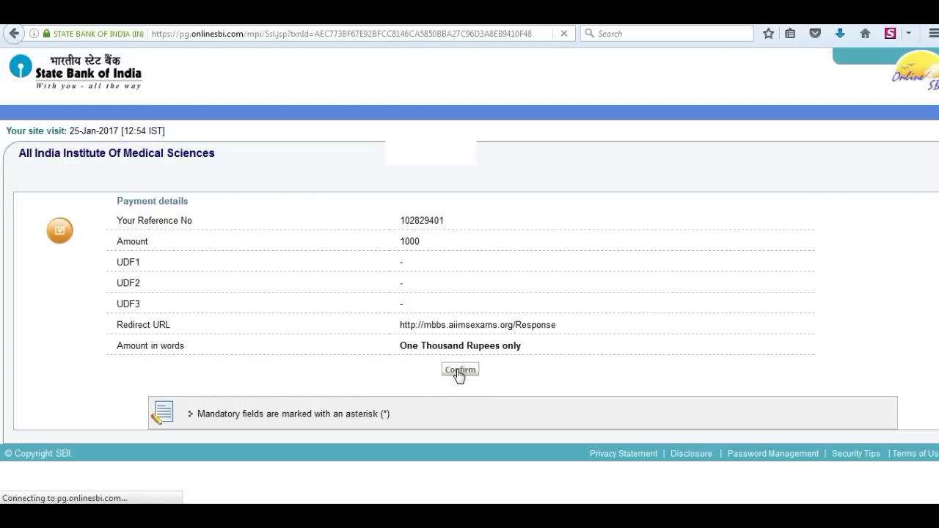
# Step: Fill in the card type, card number, expiry month and year, CVV and name on card
pyautogui.click(429, 211)
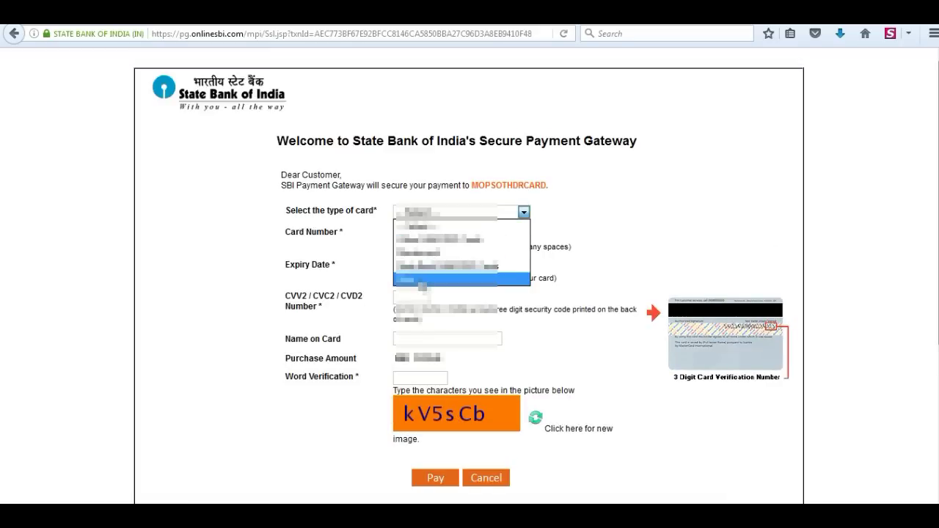
pyautogui.click(421, 280)
pyautogui.click(430, 233)
pyautogui.write('45678901234')
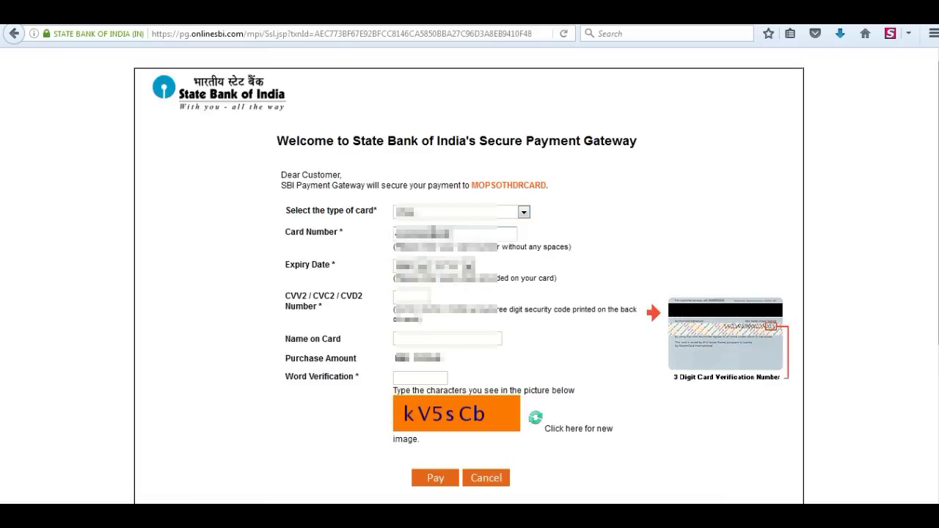
pyautogui.write('56')
pyautogui.click(411, 267)
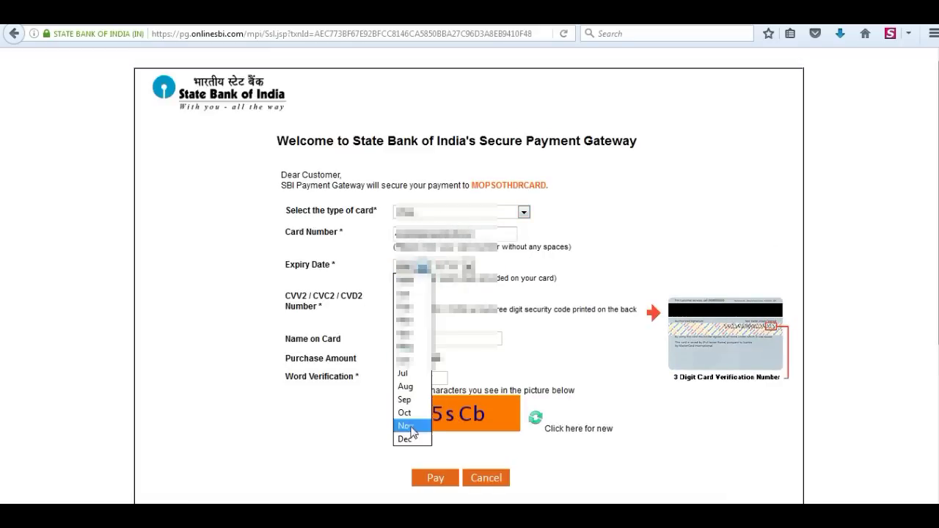
pyautogui.click(414, 428)
pyautogui.click(452, 267)
pyautogui.click(444, 440)
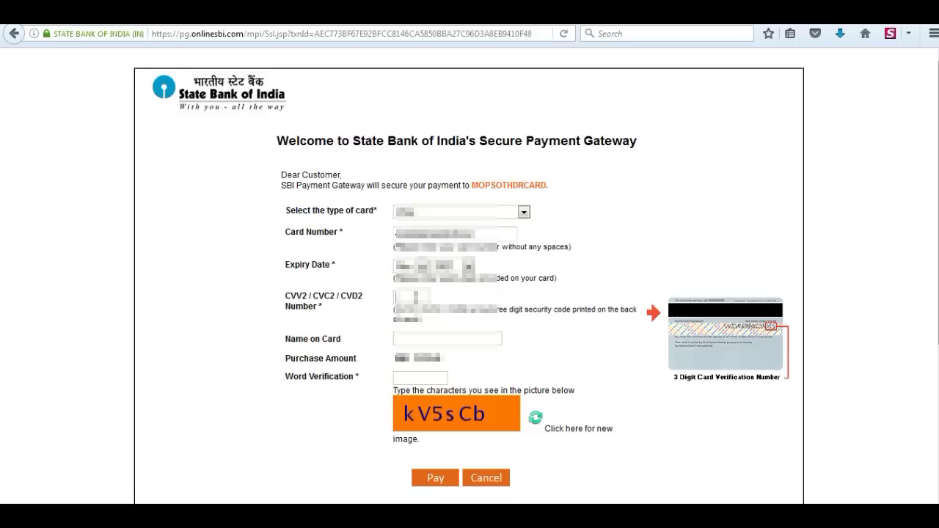
pyautogui.write('123name on card')
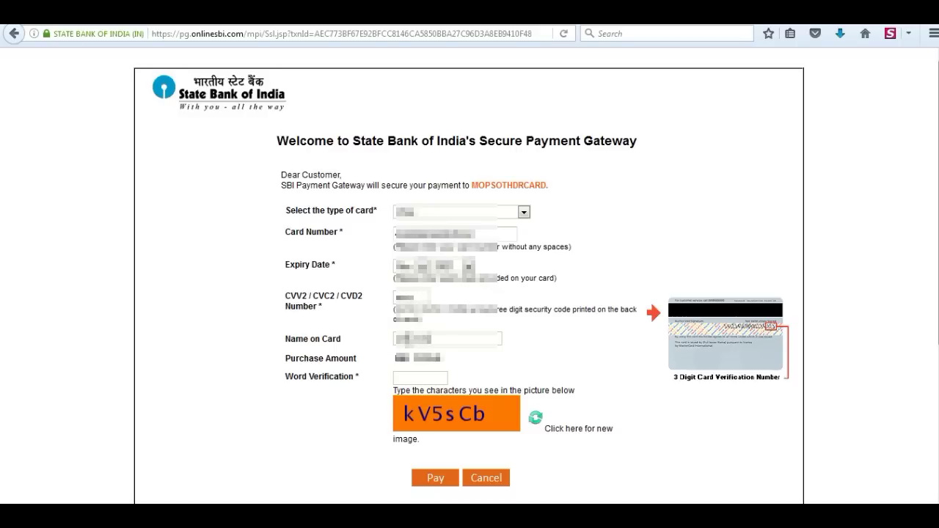
# Step: Enter the word verification, pay, and authorise via Verified by Visa with the 3D Secure PIN
pyautogui.click(412, 377)
pyautogui.write('kV5sCb')
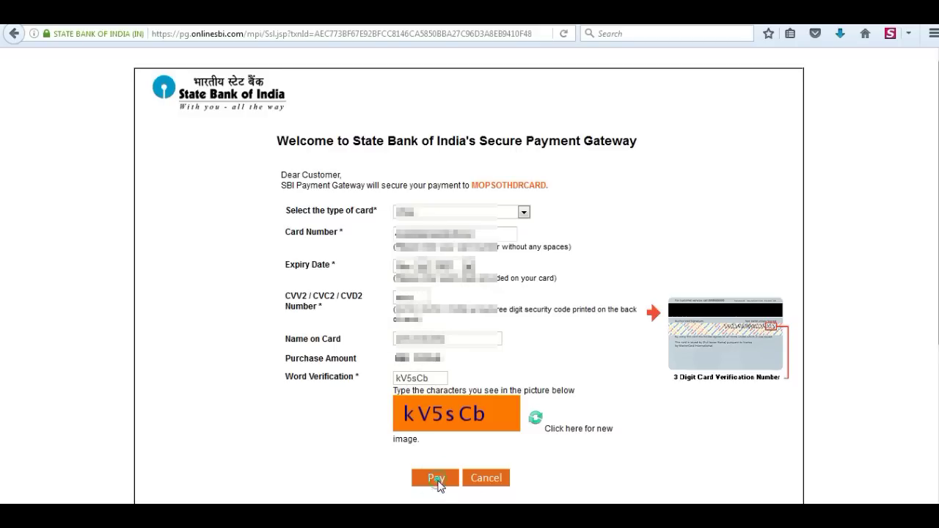
pyautogui.click(437, 477)
pyautogui.click(462, 188)
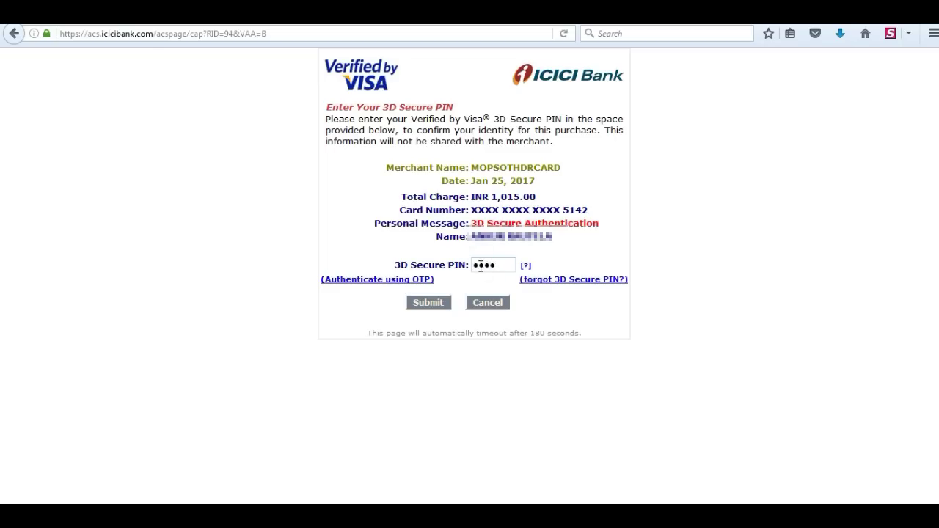
pyautogui.click(431, 302)
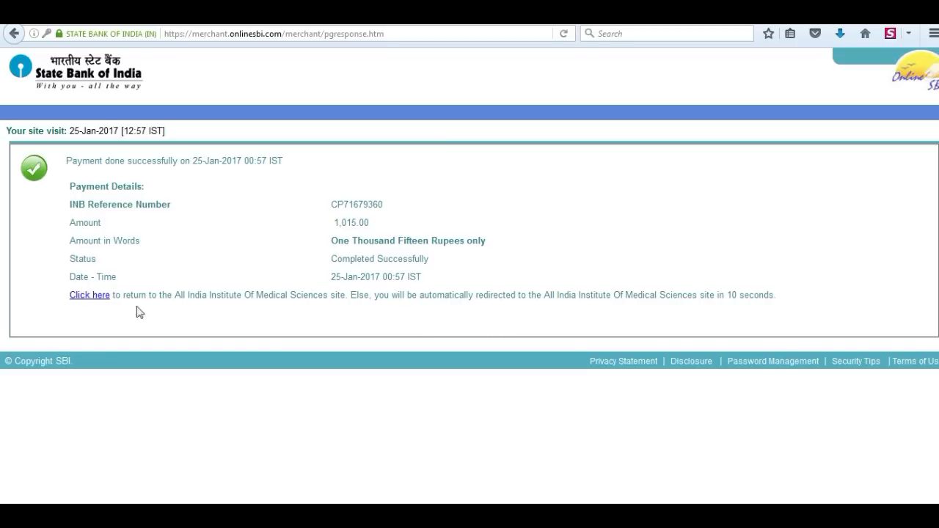
# Step: Return to the AIIMS site, log back in with password and captcha, and open the Step 2 receipt
pyautogui.click(84, 297)
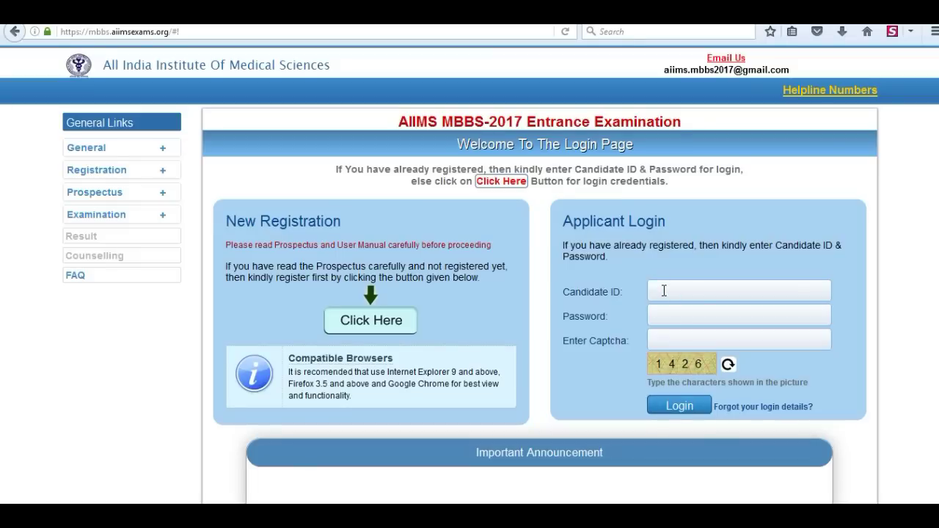
pyautogui.click(671, 316)
pyautogui.click(670, 340)
pyautogui.write('1426')
pyautogui.click(680, 406)
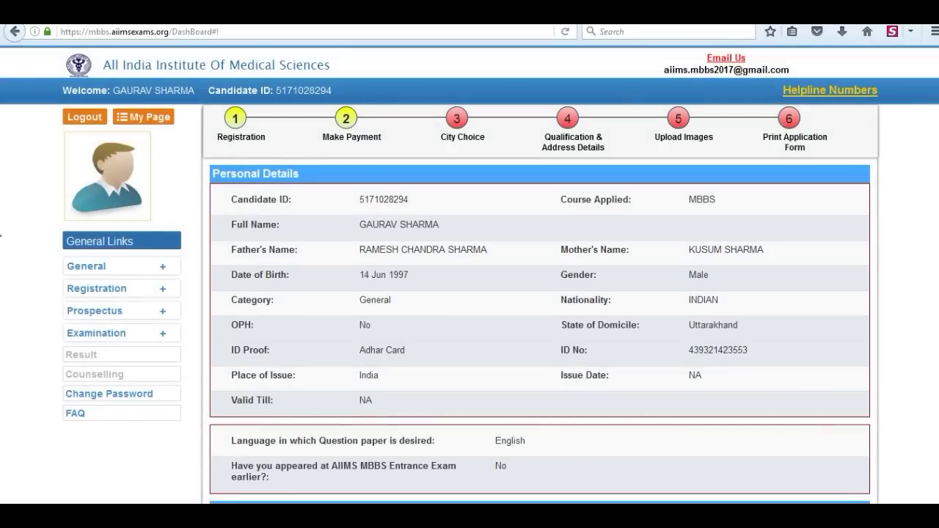
pyautogui.scroll(-5, 1, 235)
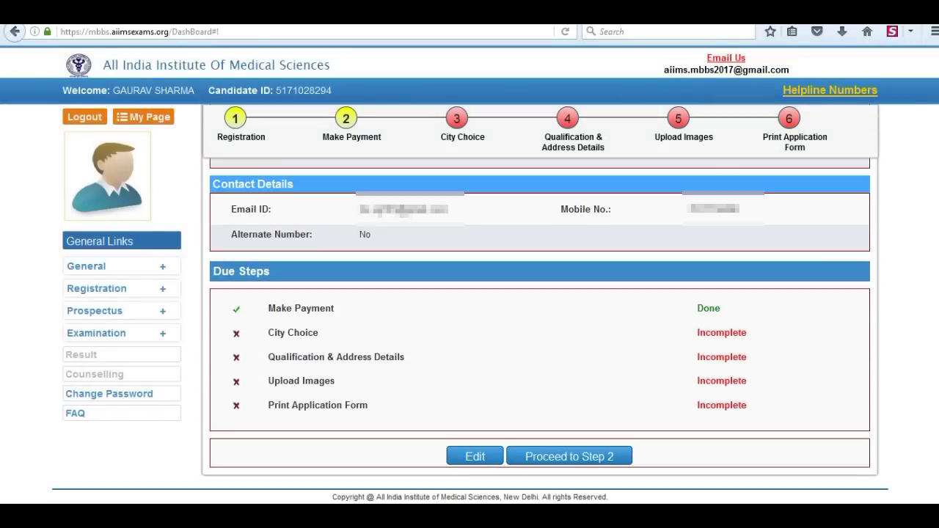
pyautogui.click(573, 458)
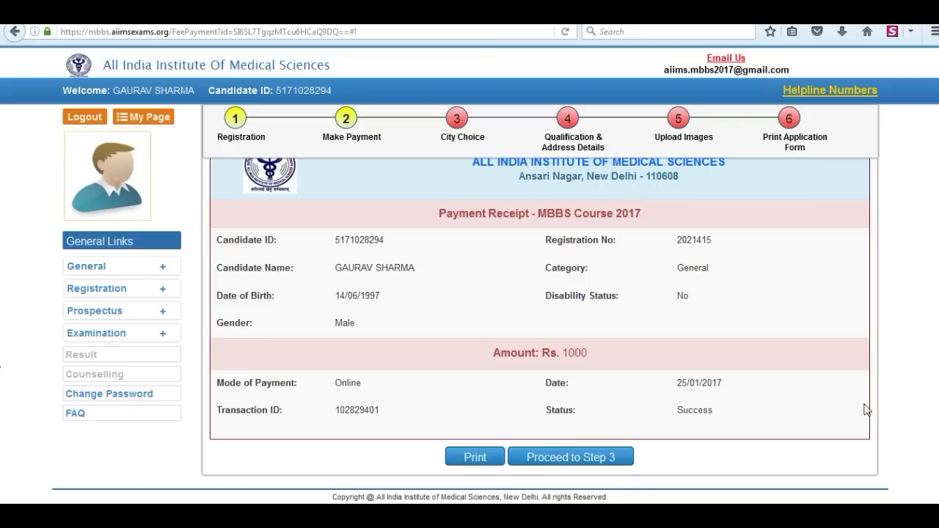
# Step: Pick Uttarakhand and tick Dehradun as exam city in Step 3, then proceed to Step 4
pyautogui.click(579, 463)
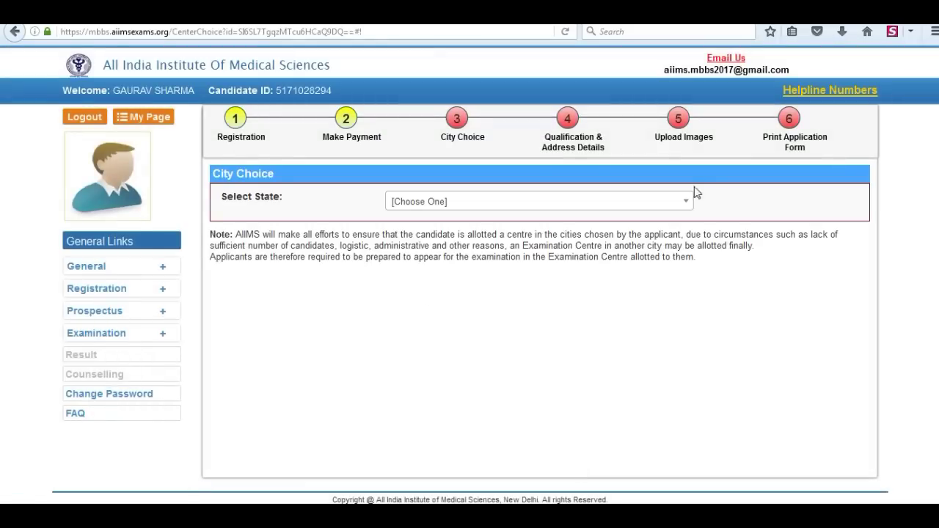
pyautogui.click(686, 200)
pyautogui.scroll(-9, 415, 353)
pyautogui.click(413, 343)
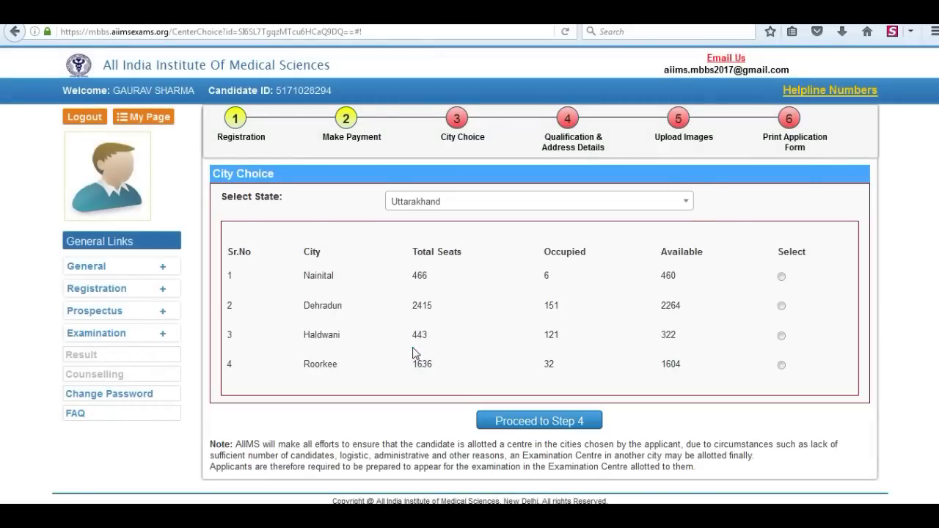
pyautogui.click(781, 305)
pyautogui.click(555, 422)
pyautogui.click(475, 243)
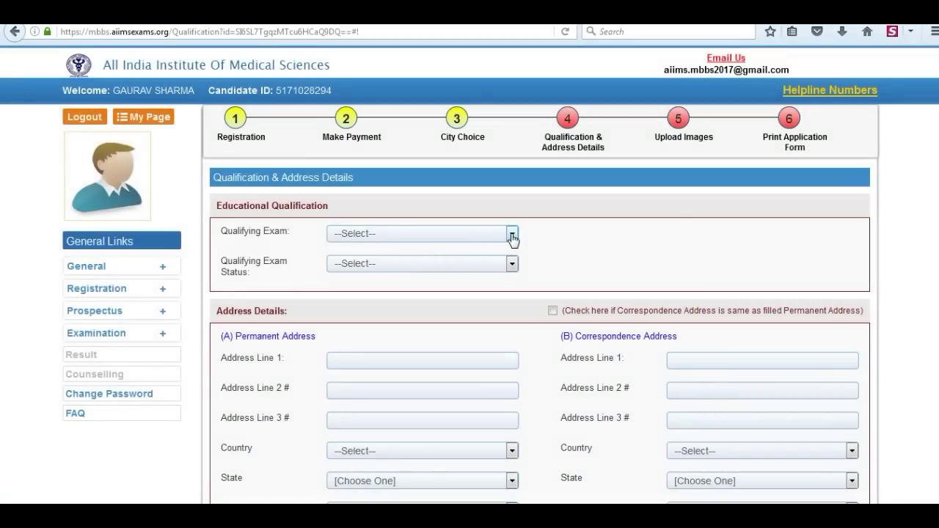
# Step: Set the qualifying exam to Intermediate Science, Appearing, with board 'Uttarakhand Board' in Uttarakhand
pyautogui.click(511, 235)
pyautogui.click(381, 277)
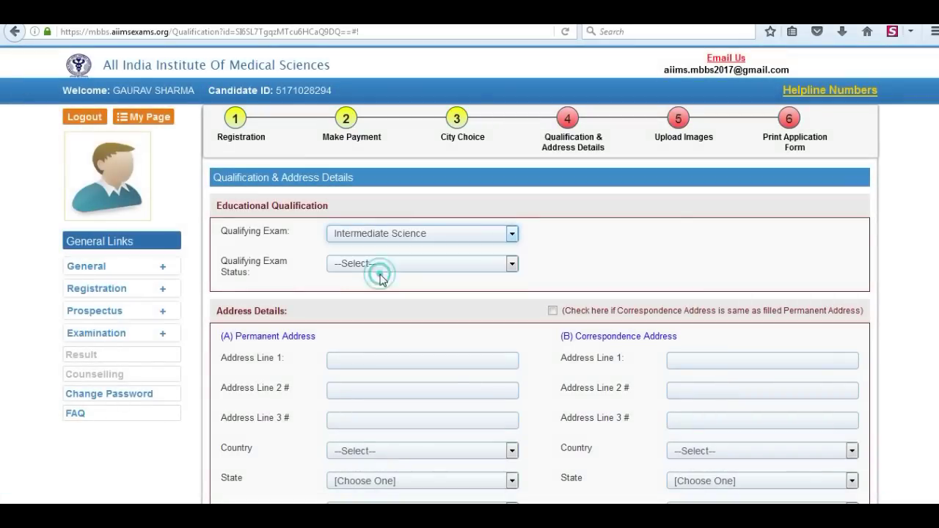
pyautogui.click(512, 264)
pyautogui.click(361, 320)
pyautogui.click(690, 263)
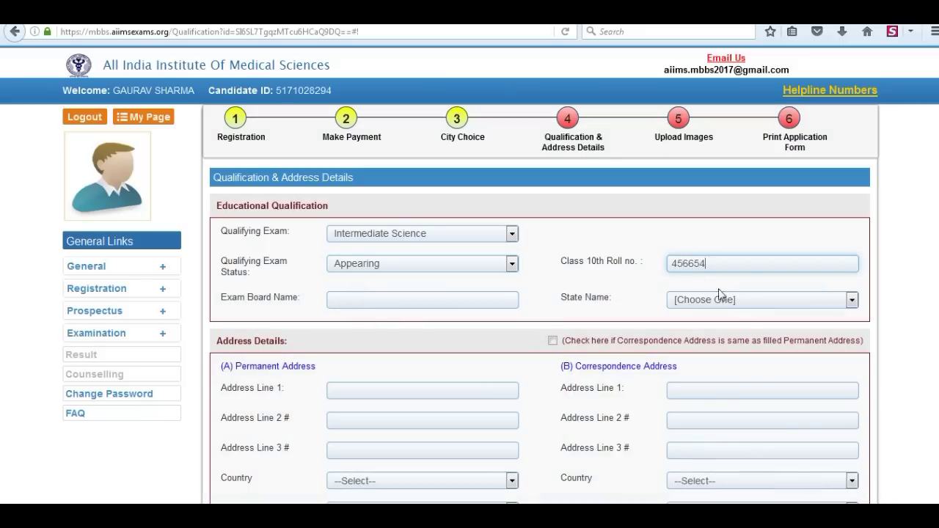
pyautogui.click(369, 298)
pyautogui.write('Uttara')
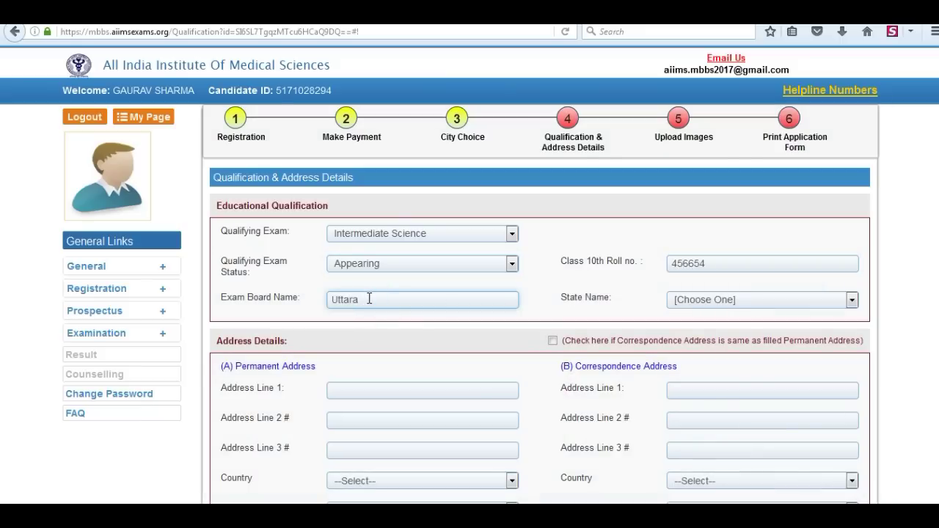
pyautogui.write('khand Board')
pyautogui.click(776, 301)
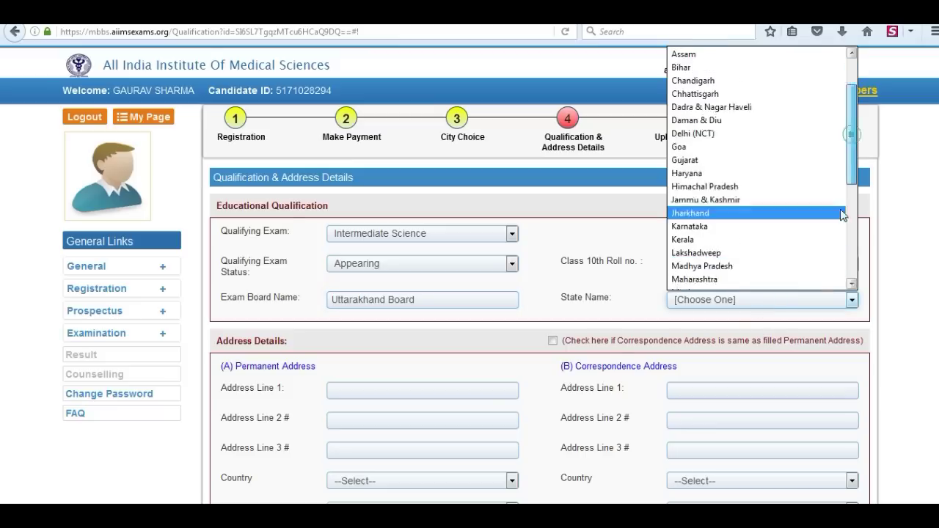
pyautogui.scroll(-5, 807, 220)
pyautogui.click(724, 271)
pyautogui.scroll(-3, 2, 308)
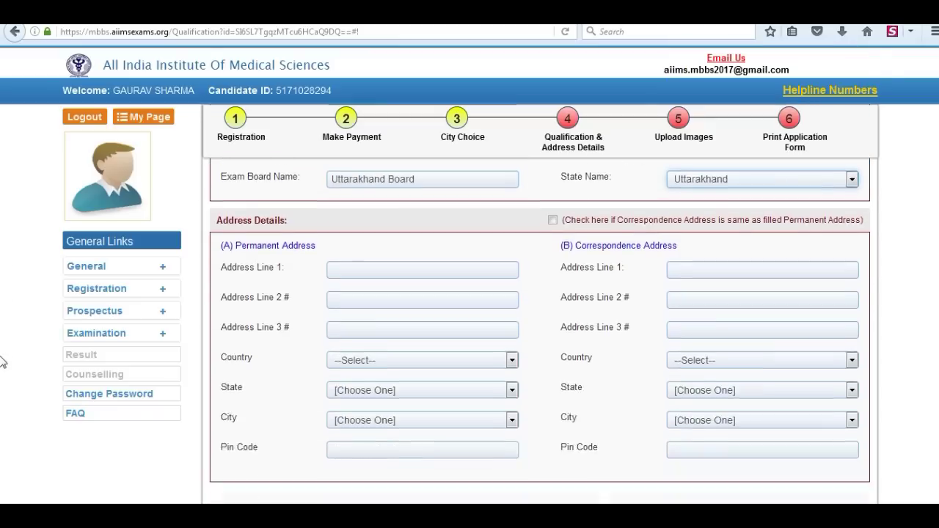
# Step: Fill the permanent address: PITHORAG, UTTARAKHAND, India, Uttarakhand state, city Pithoragarh
pyautogui.click(353, 209)
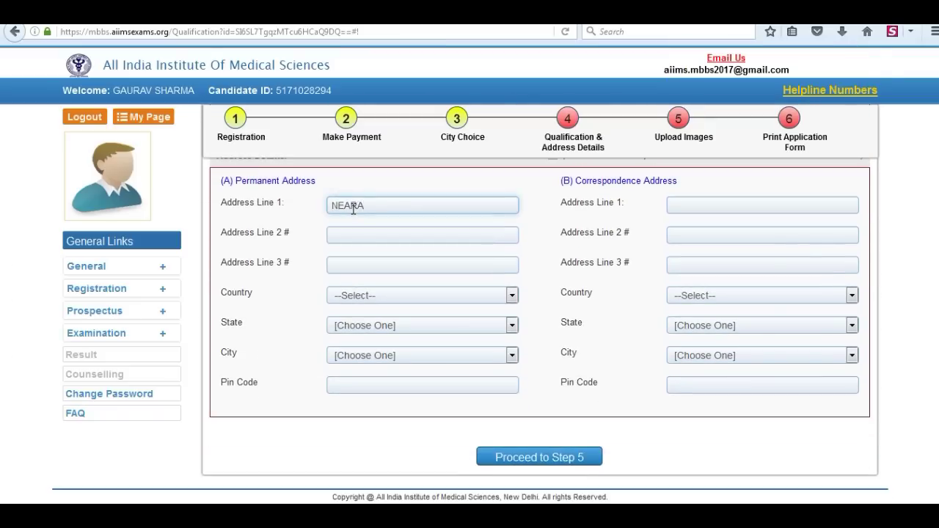
pyautogui.write('PITHORAGARH')
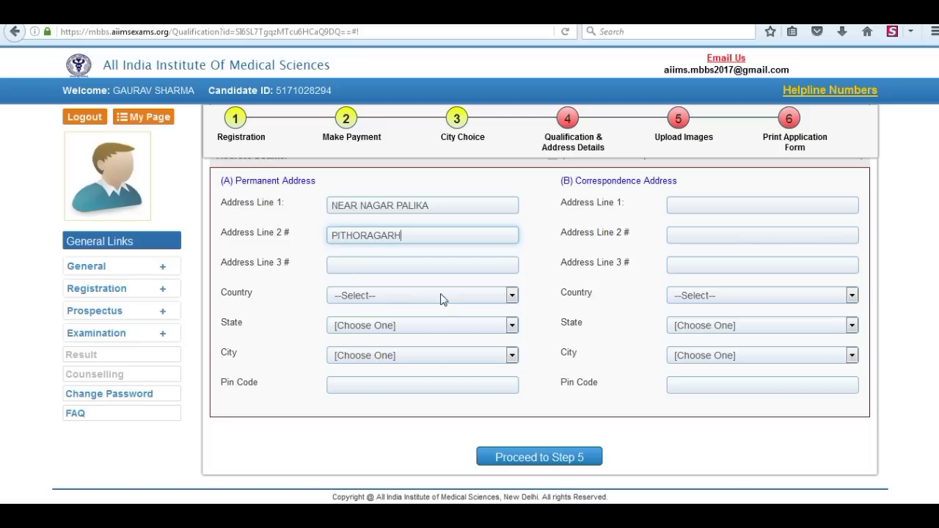
pyautogui.click(372, 265)
pyautogui.write('UTTARAKHAND')
pyautogui.click(384, 295)
pyautogui.click(356, 332)
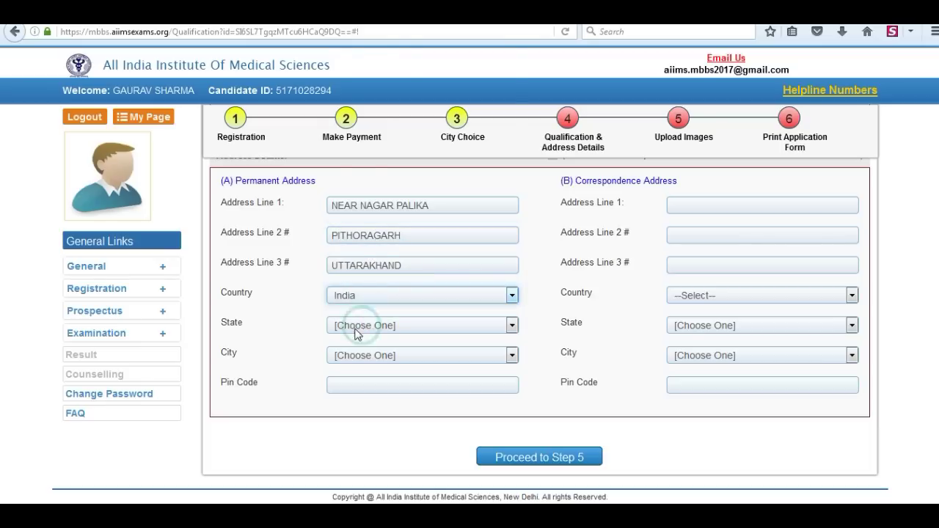
pyautogui.click(356, 326)
pyautogui.scroll(-5, 411, 220)
pyautogui.click(411, 297)
pyautogui.click(502, 355)
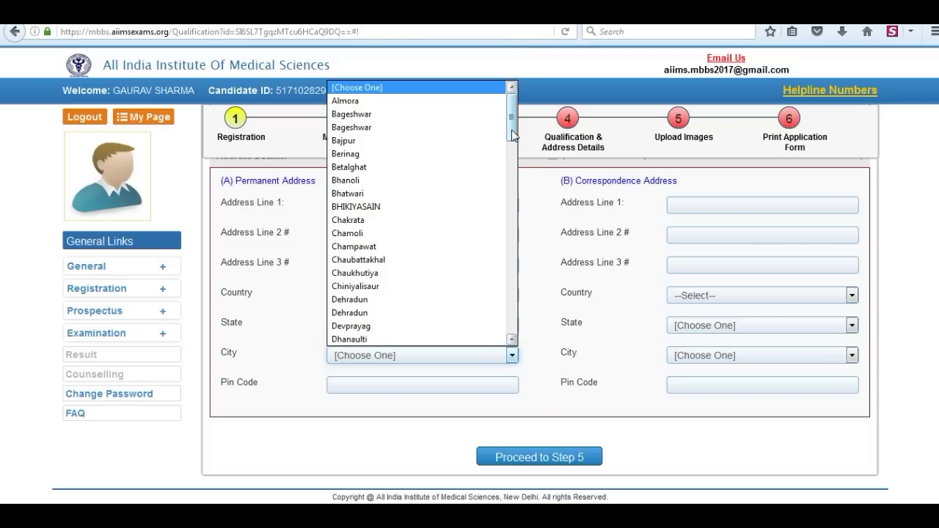
pyautogui.moveTo(511, 134); pyautogui.dragTo(512, 246)
pyautogui.click(378, 244)
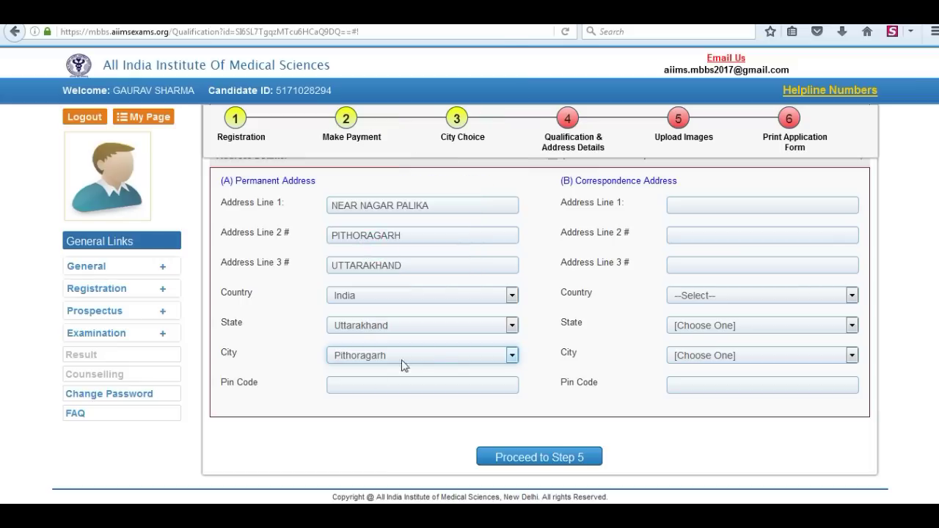
pyautogui.click(352, 386)
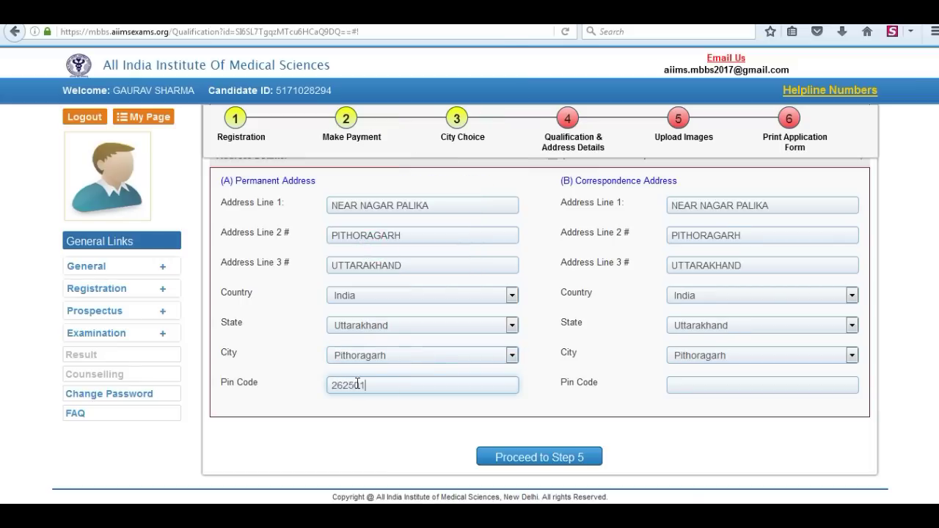
# Step: Clear the copied correspondence address and enter lines 'NEAR NAGAR PA', 'PITHORAGa', 'UTTARAKHAND'
pyautogui.click(718, 385)
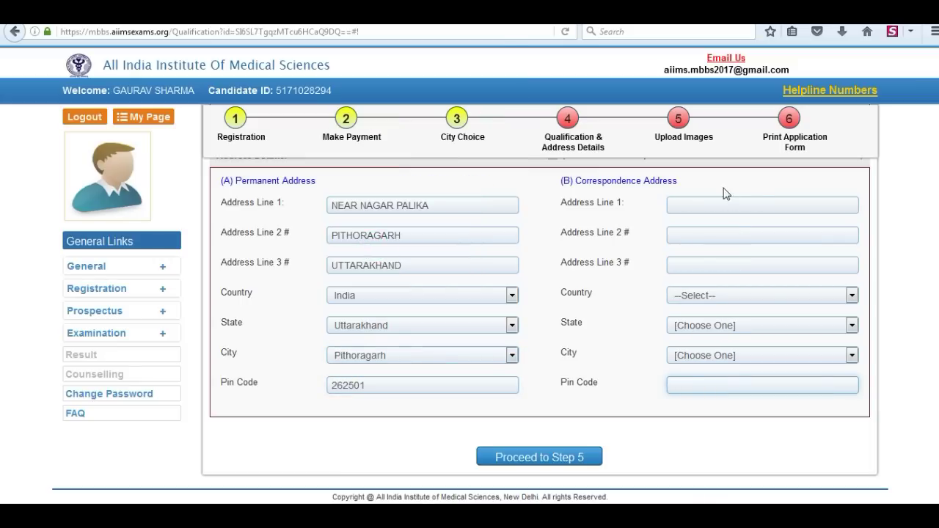
pyautogui.click(692, 207)
pyautogui.write('NEAR NAGAR PALIKA')
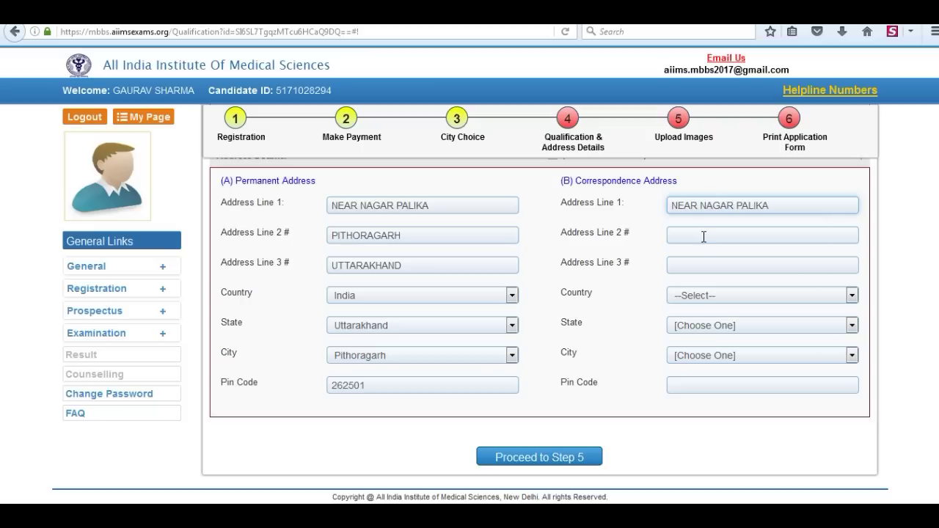
pyautogui.click(703, 236)
pyautogui.write('PITHORAGa')
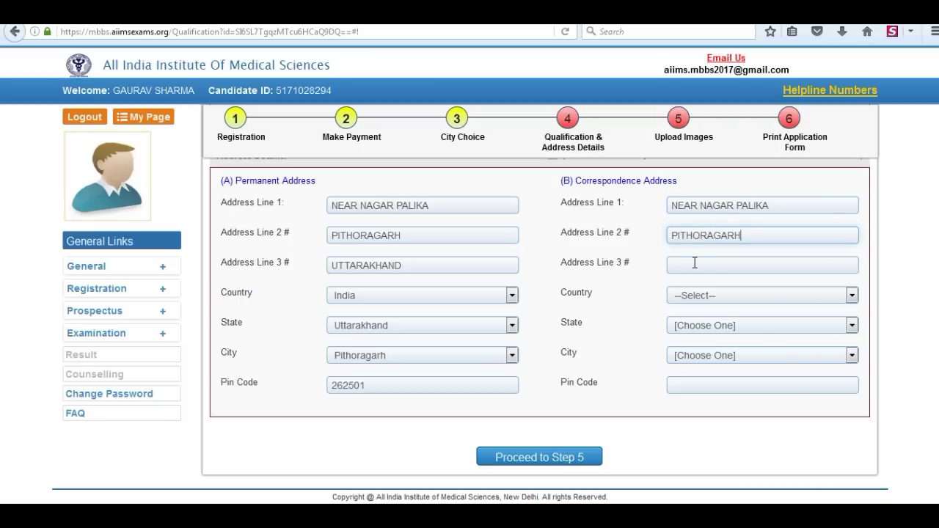
pyautogui.click(694, 263)
pyautogui.write('UTTARAKHAND')
pyautogui.press('Tab')
# Step: Set correspondence country India, state Uttarakhand, city Pithoragarh, pin 262501, and proceed to Step 5
pyautogui.click(726, 295)
pyautogui.click(702, 328)
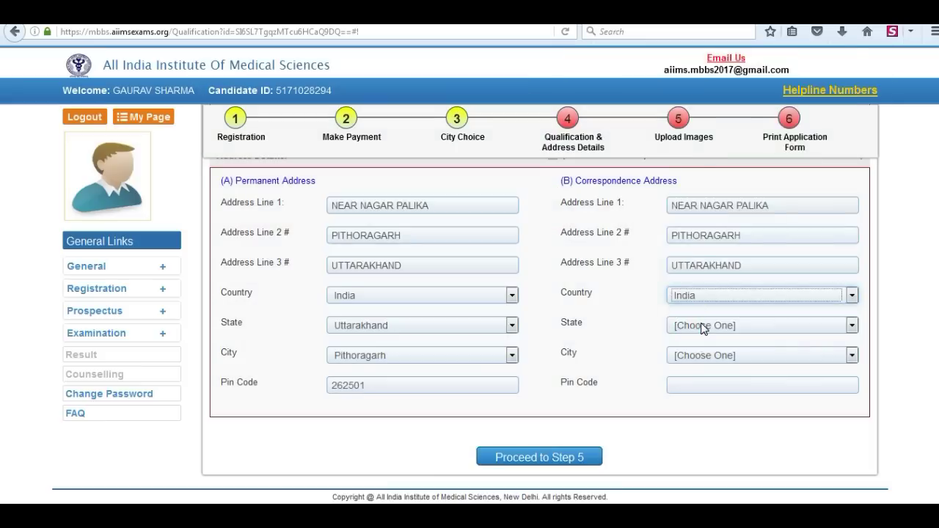
pyautogui.click(702, 328)
pyautogui.click(697, 300)
pyautogui.click(733, 356)
pyautogui.click(708, 290)
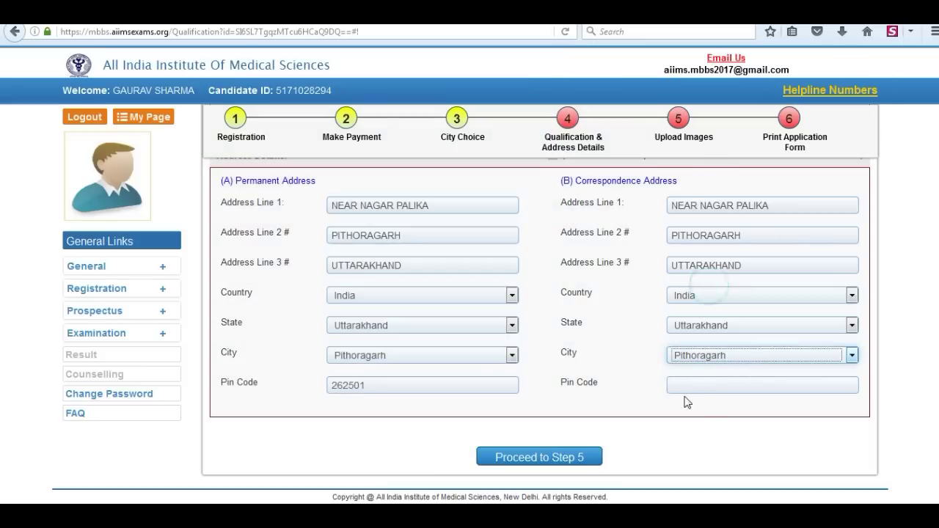
pyautogui.click(689, 386)
pyautogui.write('262501')
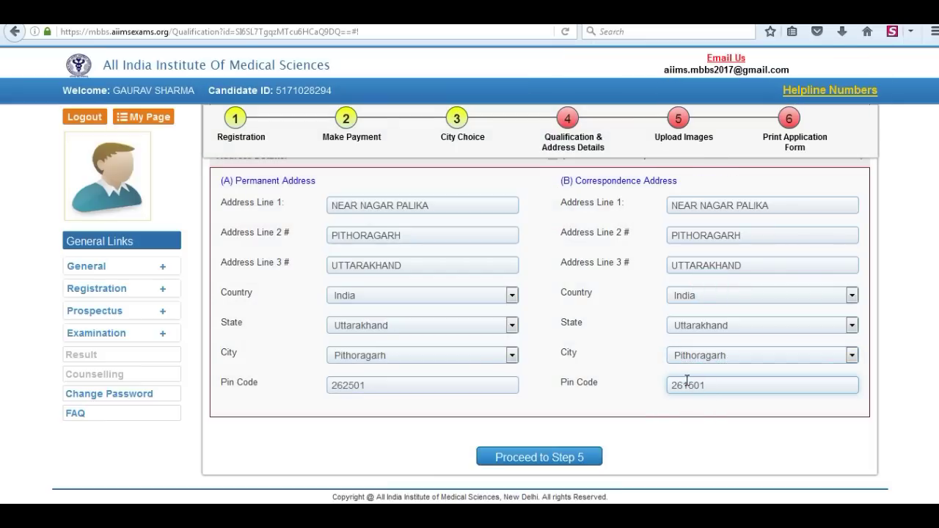
pyautogui.click(543, 457)
# Step: Upload one two.jpg as the photograph after ticking all four photo confirmations
pyautogui.click(483, 248)
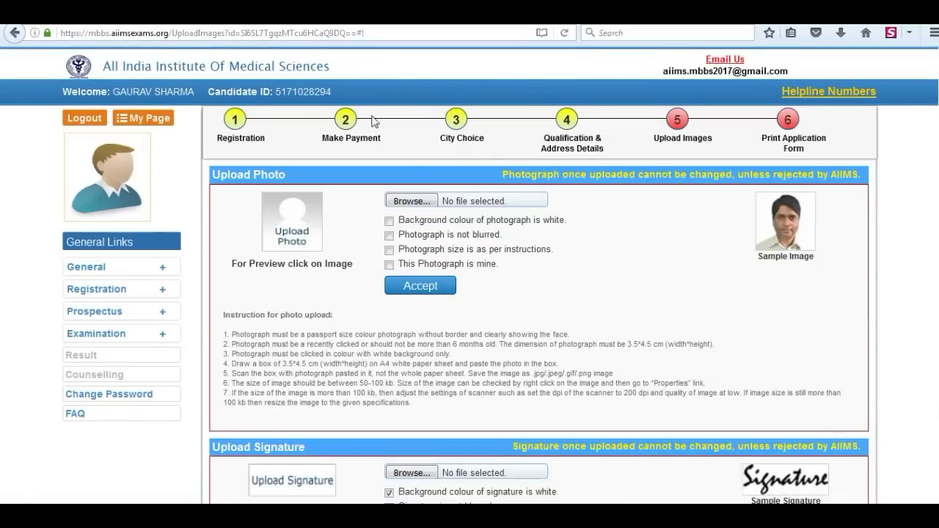
pyautogui.click(412, 201)
pyautogui.click(419, 110)
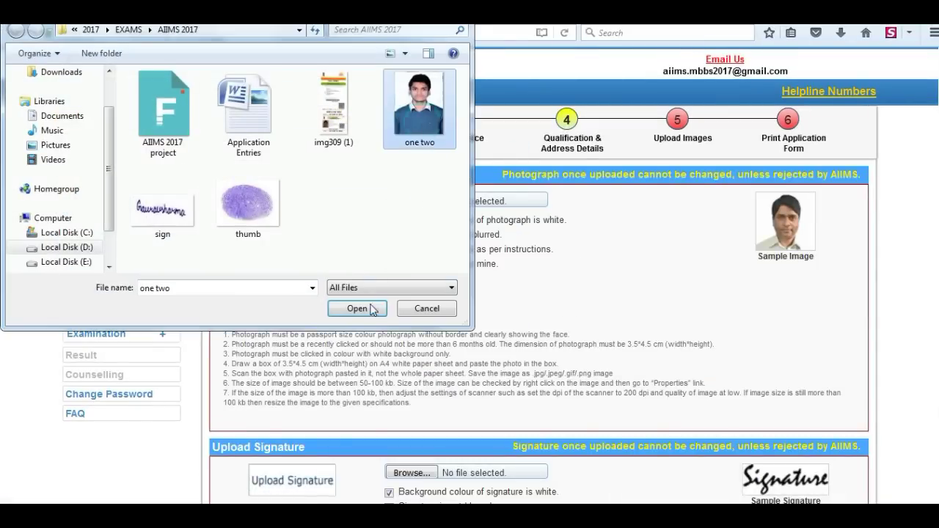
pyautogui.click(372, 309)
pyautogui.click(389, 220)
pyautogui.click(389, 235)
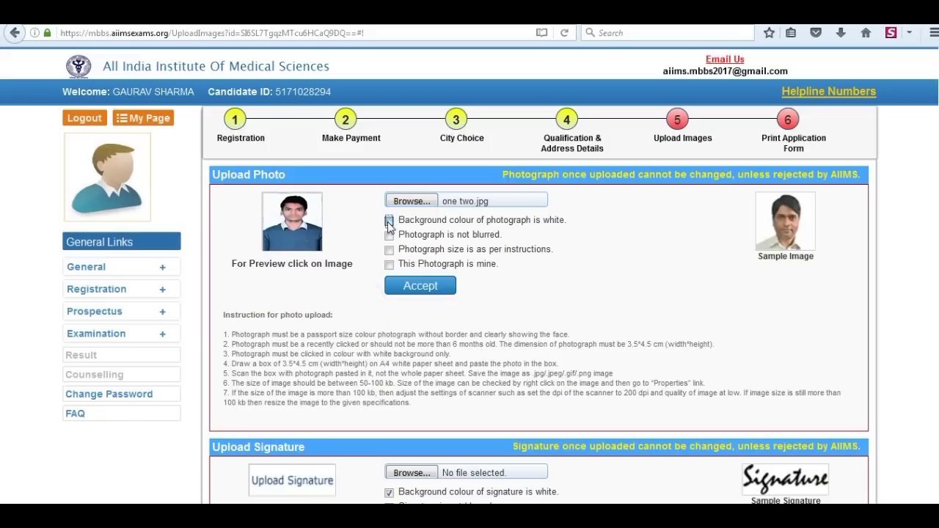
pyautogui.click(389, 249)
pyautogui.click(389, 264)
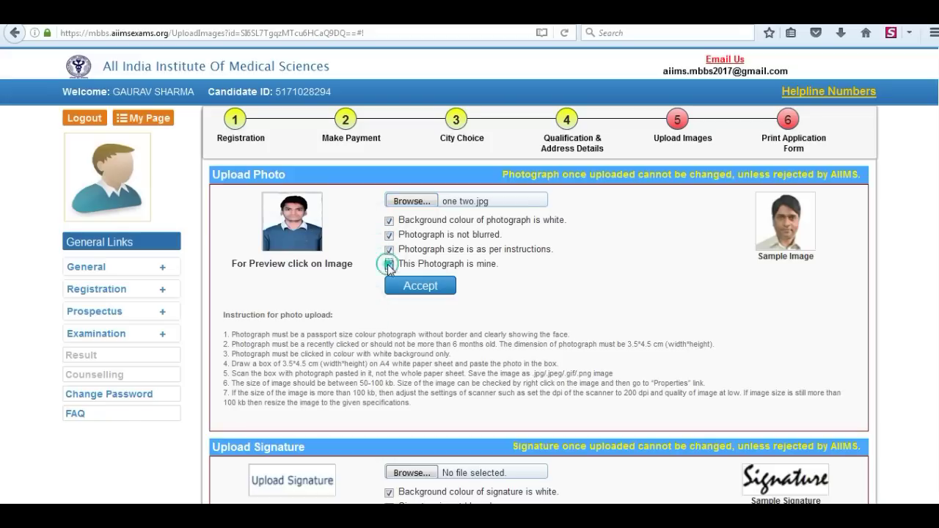
pyautogui.click(428, 292)
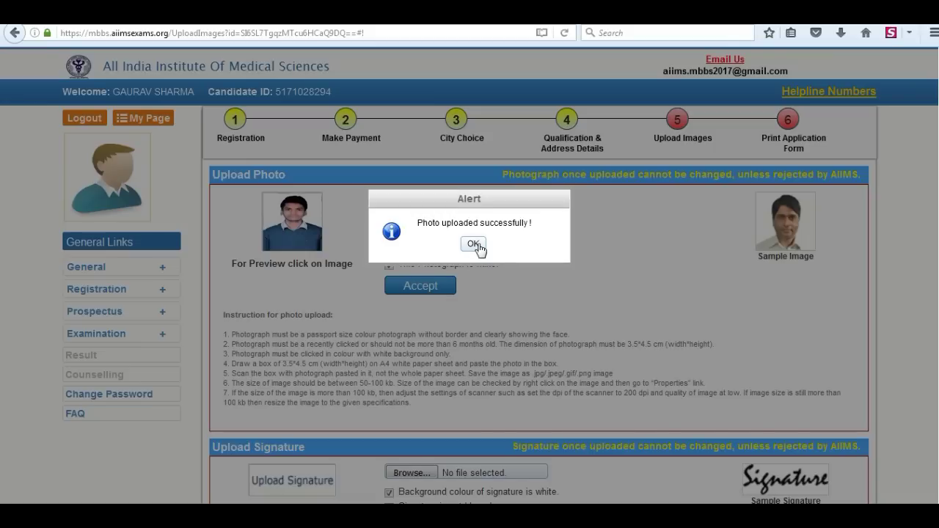
pyautogui.click(473, 244)
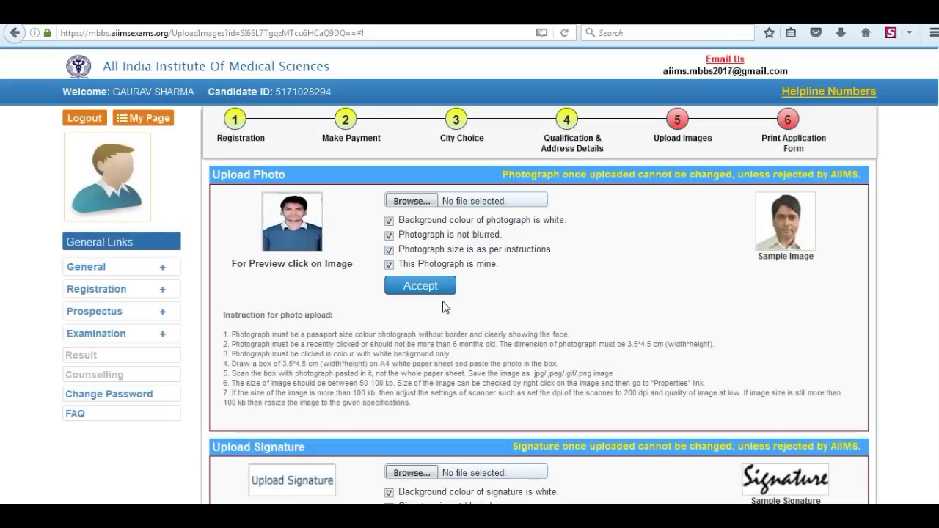
pyautogui.scroll(-5, 452, 367)
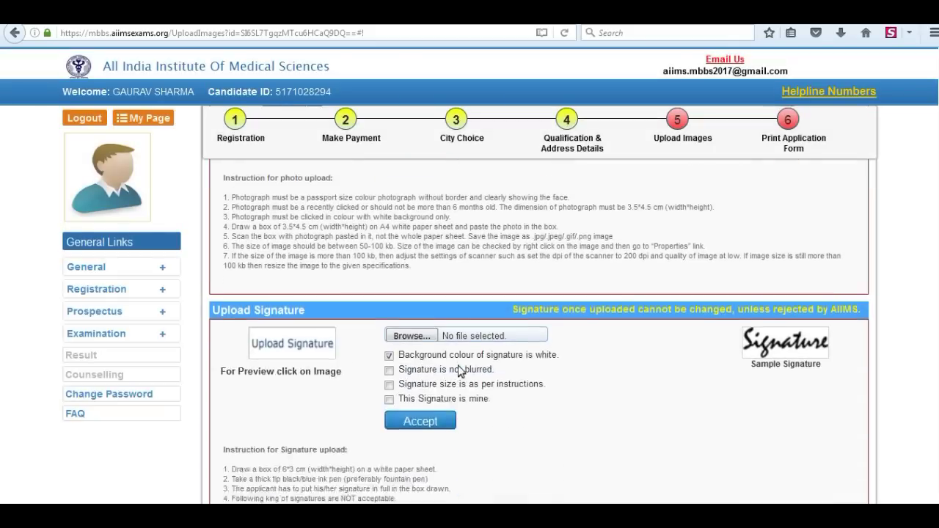
# Step: Upload sign.jpg as the signature with its three confirmations ticked
pyautogui.click(410, 235)
pyautogui.click(163, 193)
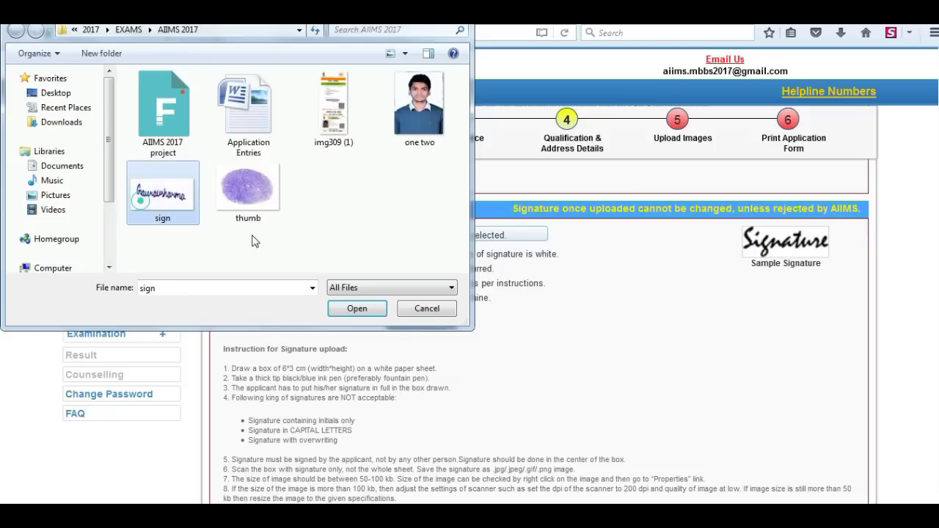
pyautogui.click(357, 309)
pyautogui.click(389, 269)
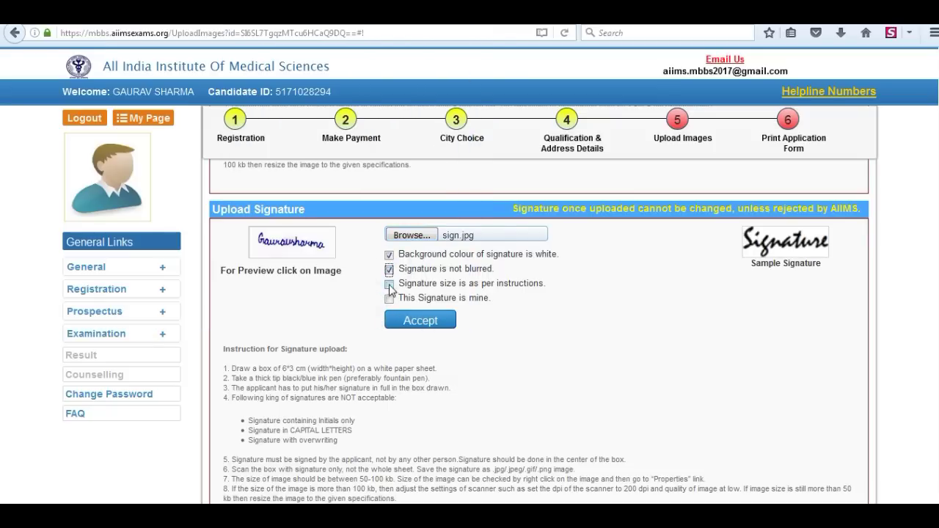
pyautogui.click(389, 283)
pyautogui.click(389, 298)
pyautogui.click(420, 320)
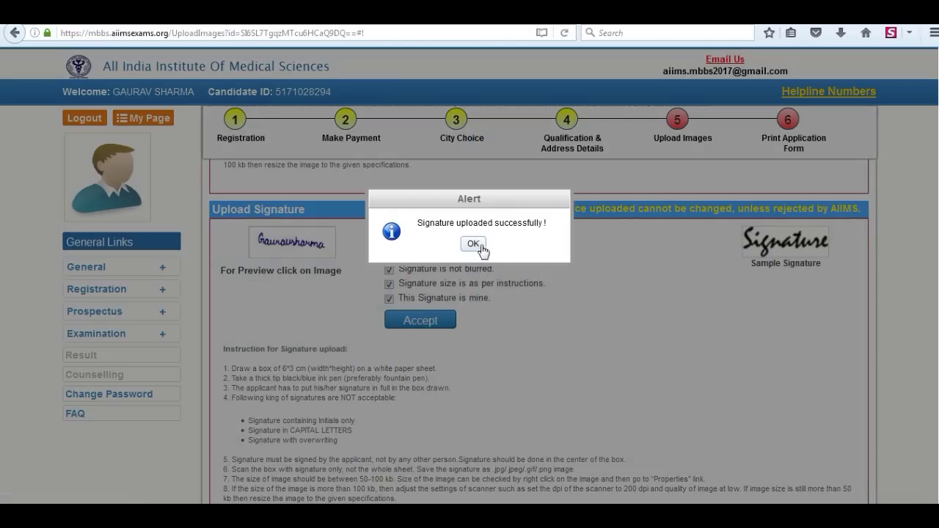
pyautogui.click(480, 245)
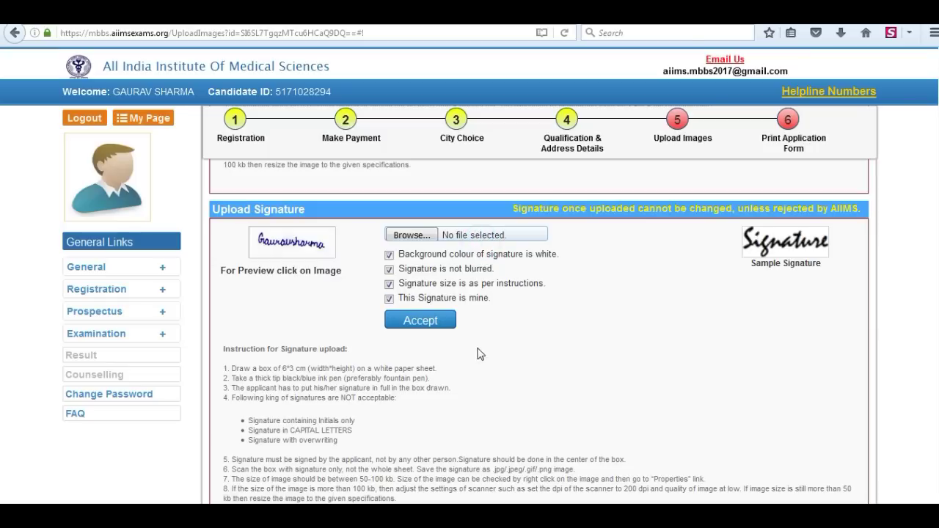
# Step: Upload thumb.jpg as the left thumb impression with all four confirmations ticked
pyautogui.click(411, 252)
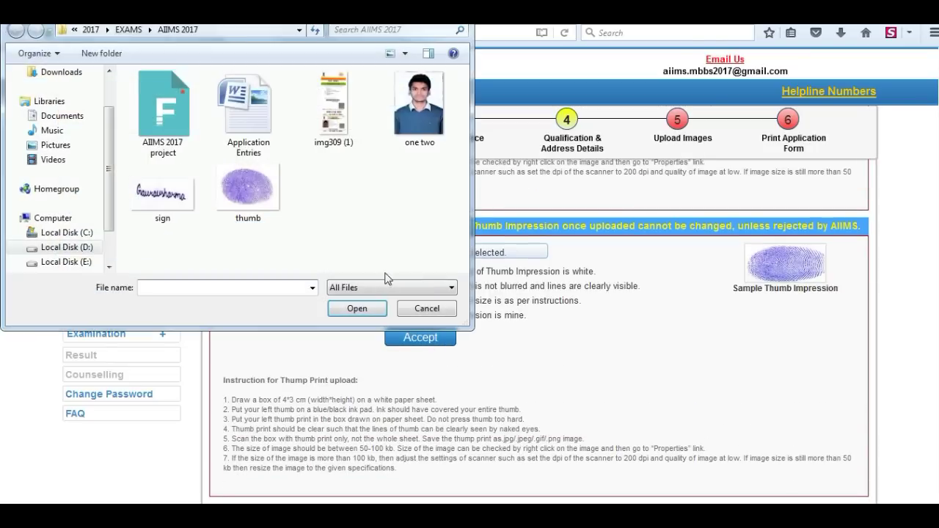
pyautogui.click(247, 189)
pyautogui.click(356, 308)
pyautogui.click(389, 272)
pyautogui.click(388, 287)
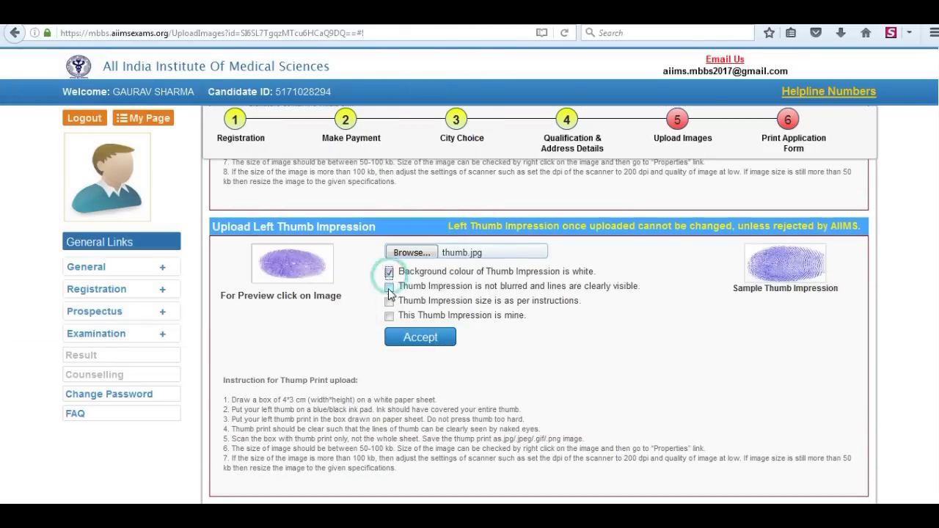
pyautogui.click(389, 301)
pyautogui.click(389, 316)
pyautogui.click(420, 336)
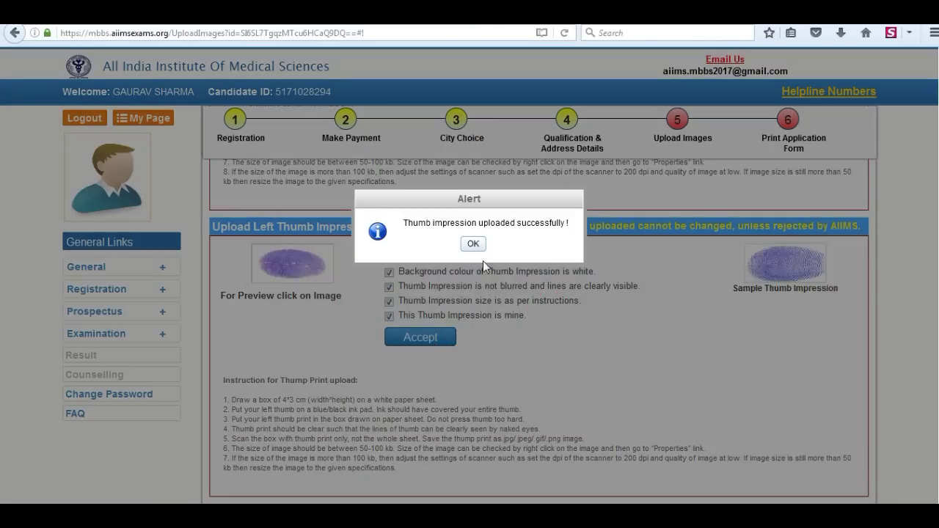
pyautogui.click(477, 245)
# Step: Accept the application declaration and proceed to Step 6
pyautogui.scroll(-3, 478, 250)
pyautogui.click(214, 413)
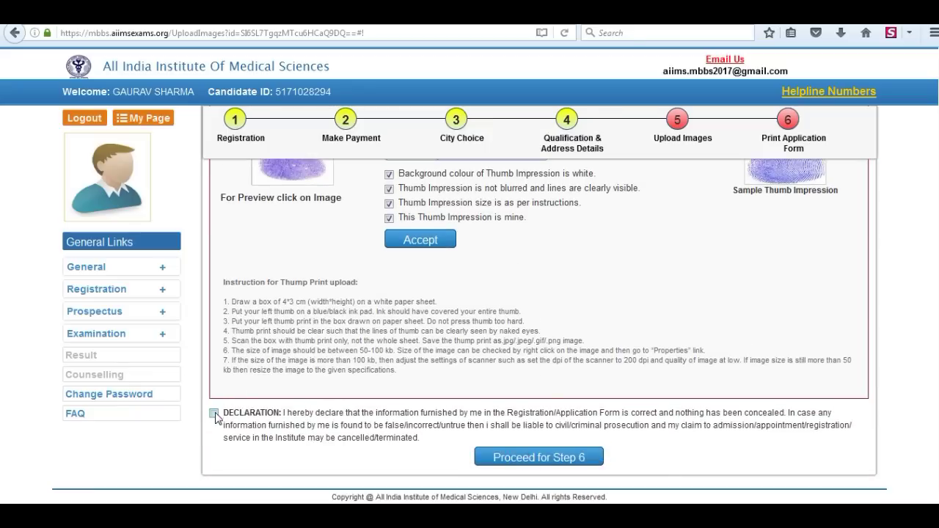
pyautogui.click(532, 458)
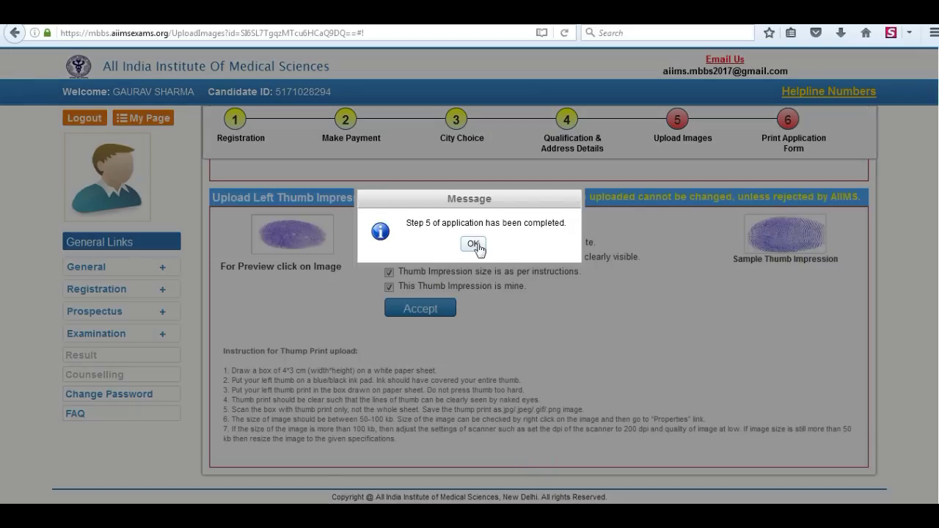
# Step: Review the application form preview, confirm the details are correct, and final-submit the application
pyautogui.click(476, 245)
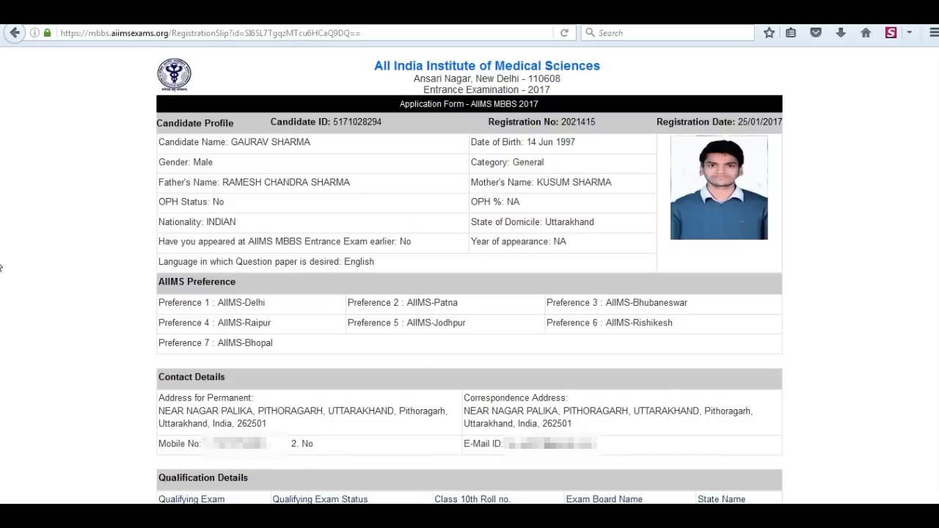
pyautogui.scroll(-5, 635, 385)
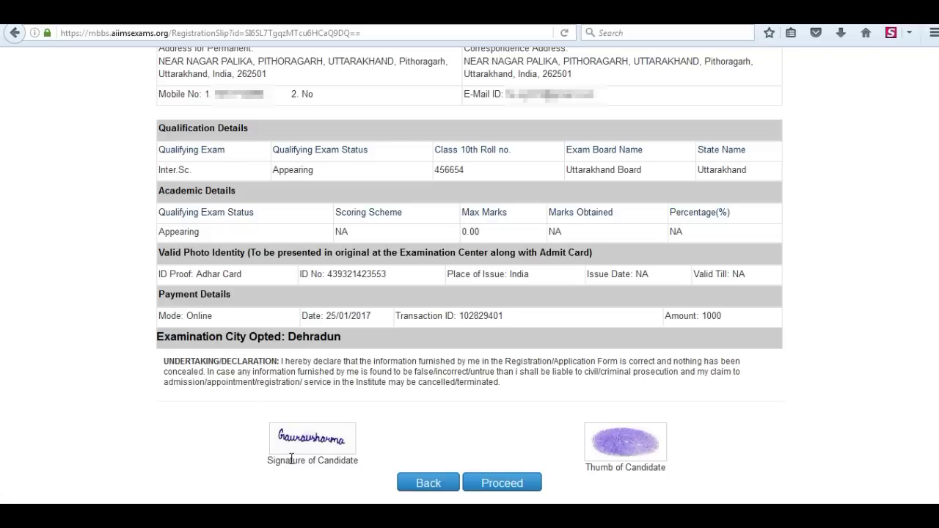
pyautogui.click(510, 482)
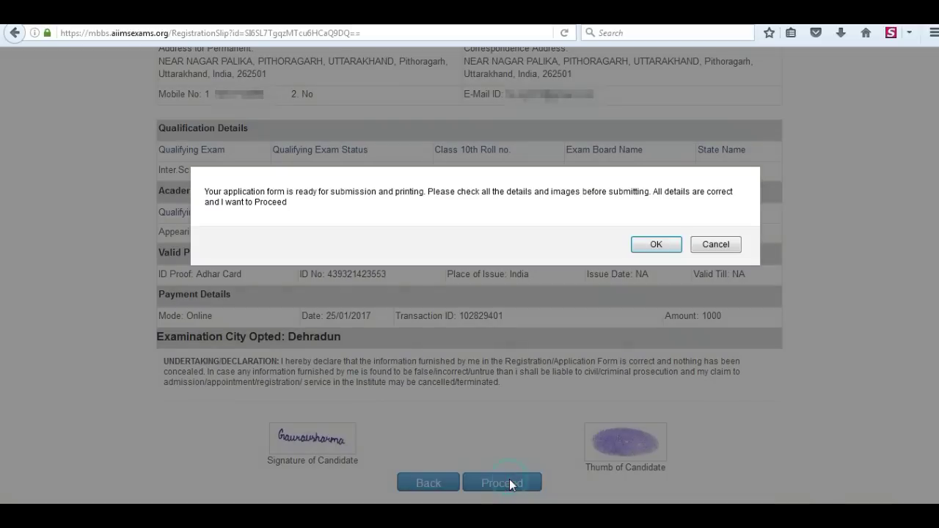
pyautogui.click(666, 247)
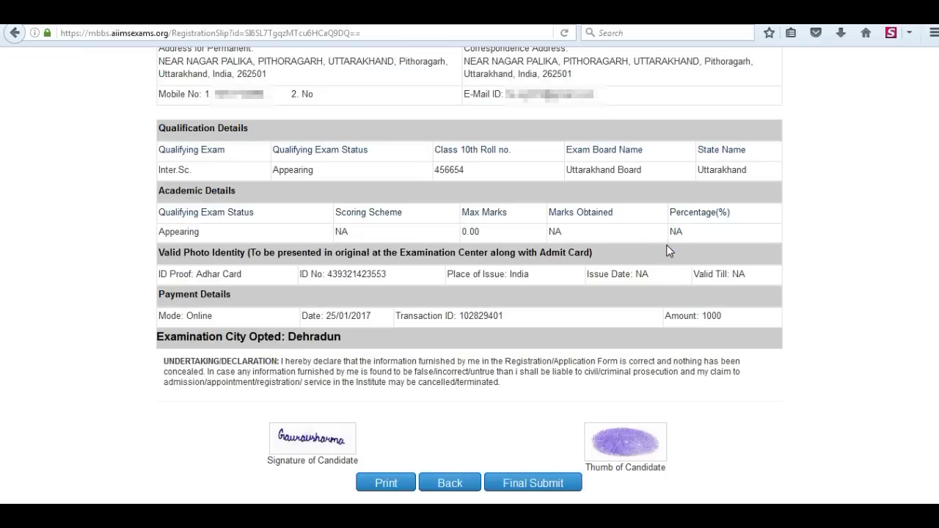
pyautogui.click(531, 482)
pyautogui.click(491, 245)
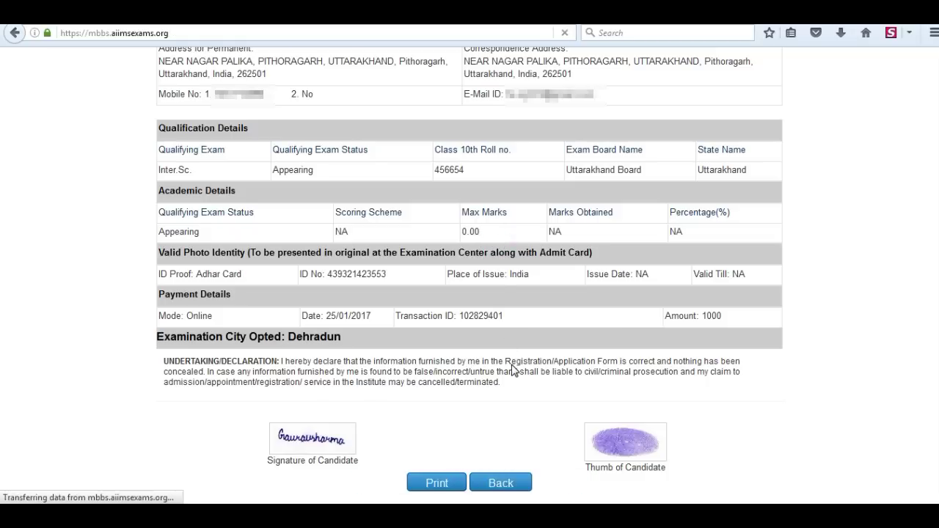